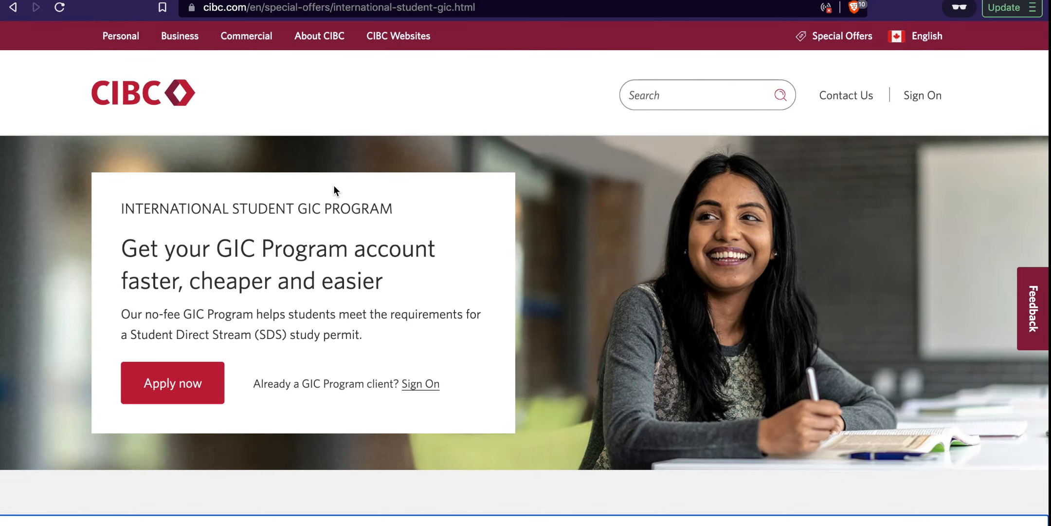
Step: Start the International Student GIC Program application with Apply now
click(184, 388)
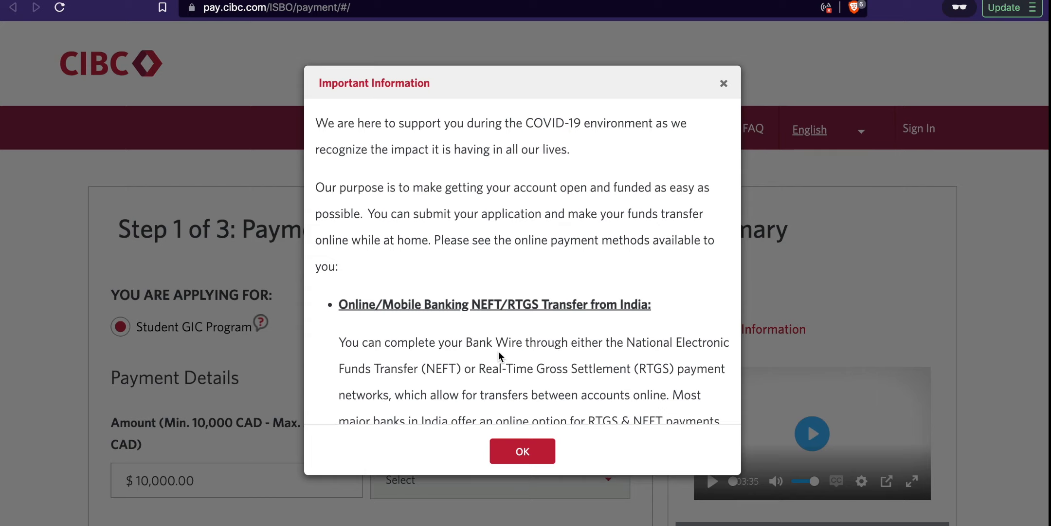
Step: Dismiss the COVID-19 payment notice and select the $10,000.00 GIC amount
scroll(498, 351, down, 5)
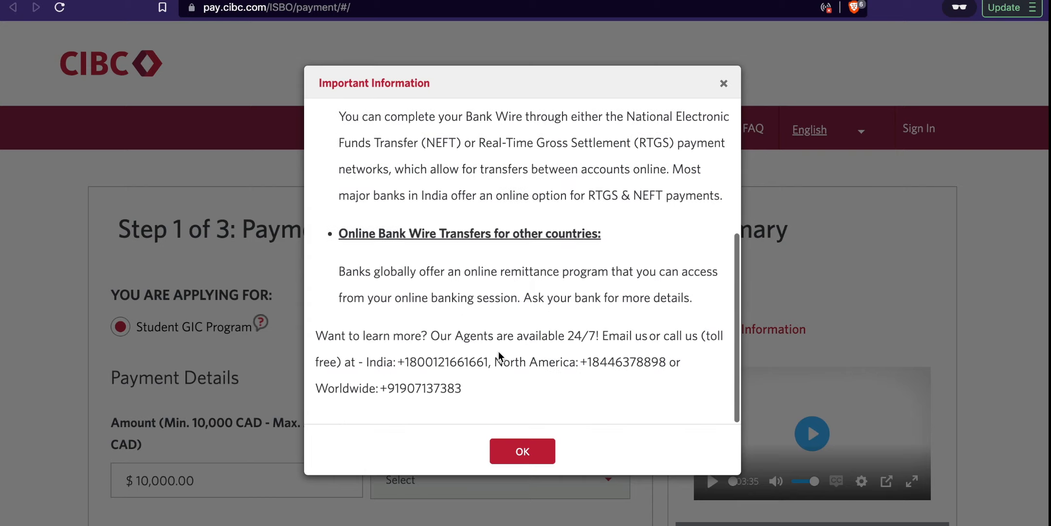
click(505, 448)
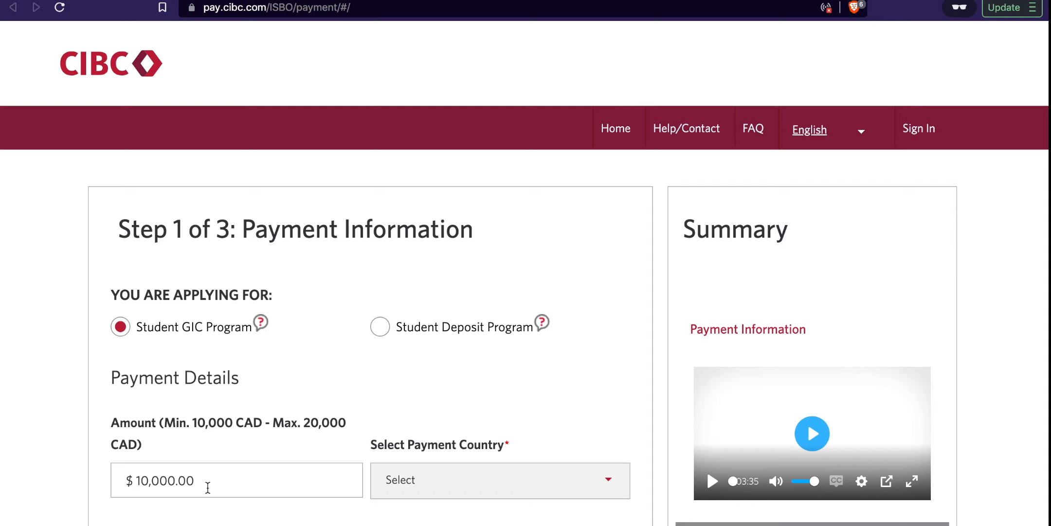
drag(208, 488, 152, 479)
click(151, 478)
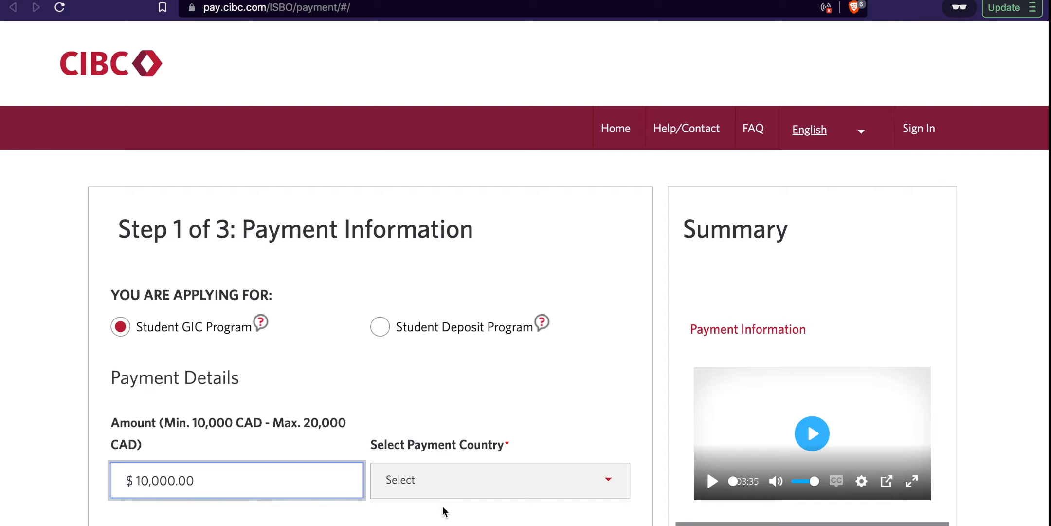
Step: Set the payment country to India
click(430, 490)
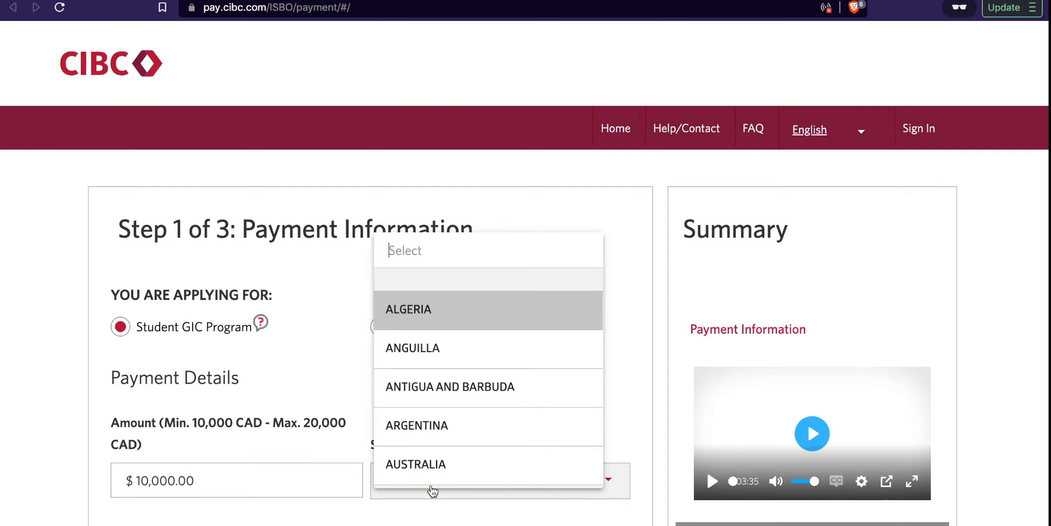
text(in)
key(BackSpace)
text(n)
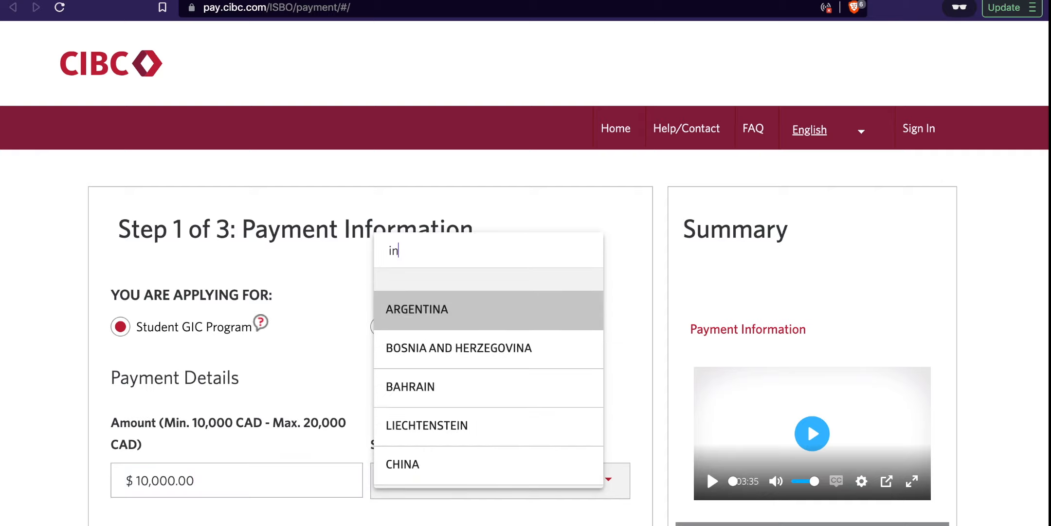
text(d)
click(434, 474)
Step: Choose Bank Wire payment of 635,849.18 INR with no program fee
scroll(406, 511, down, 5)
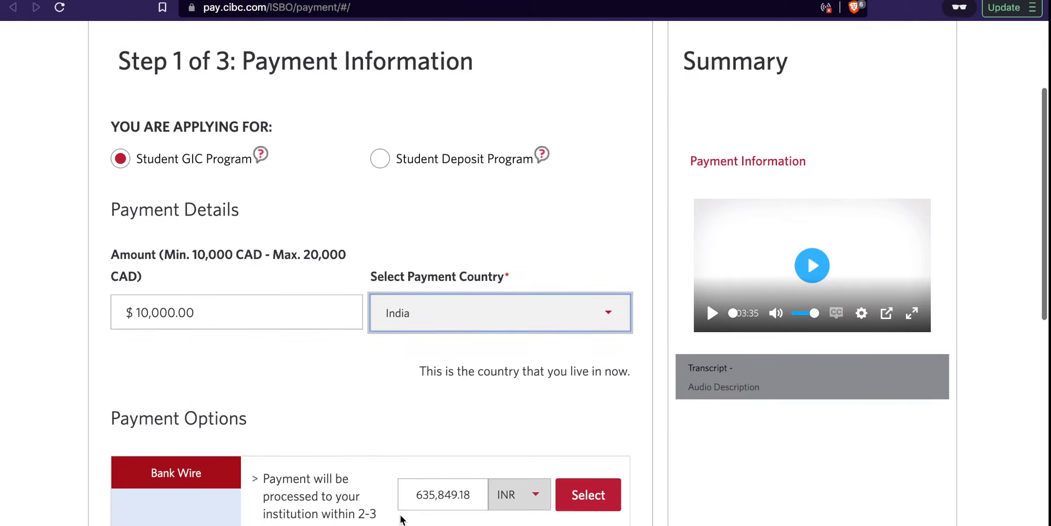
scroll(402, 519, down, 6)
scroll(402, 509, up, 3)
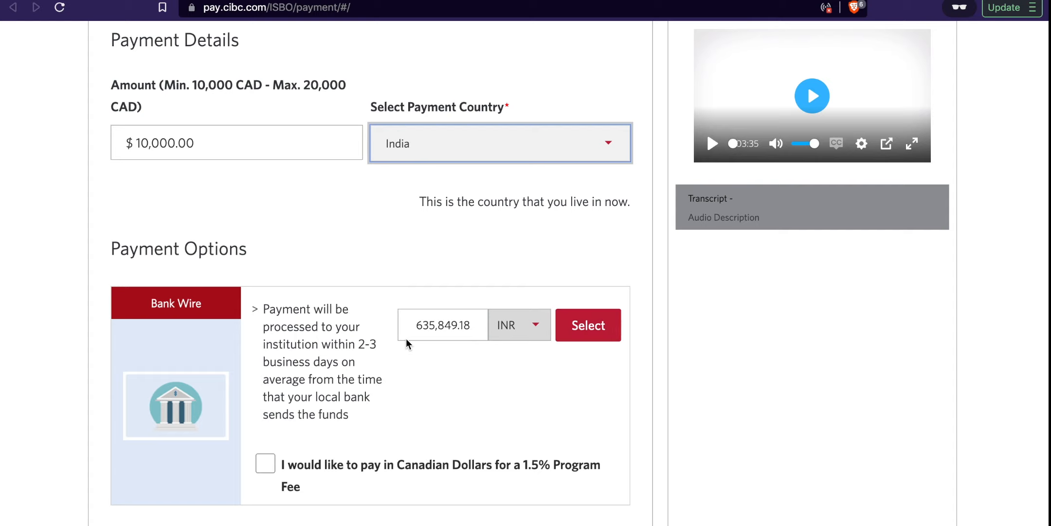
click(581, 328)
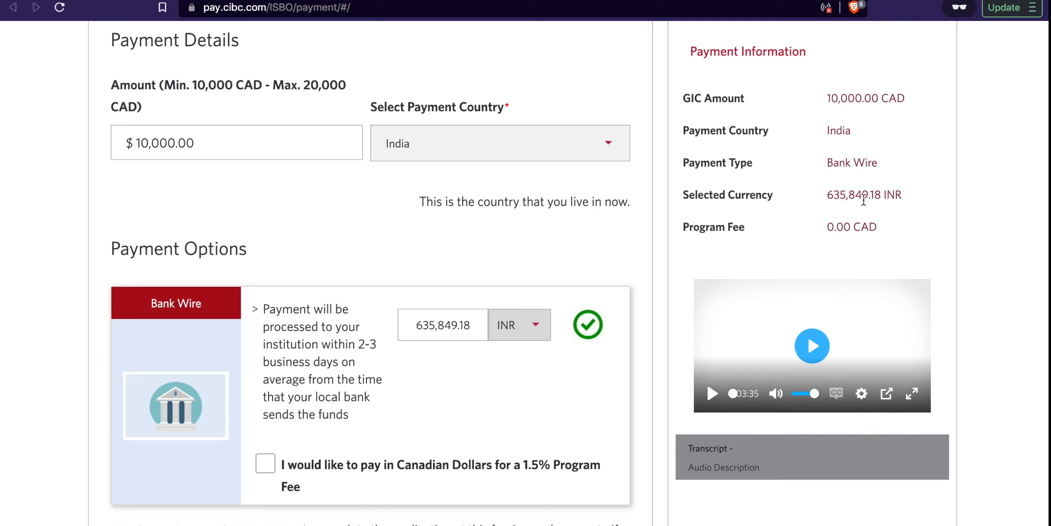
scroll(871, 201, down, 3)
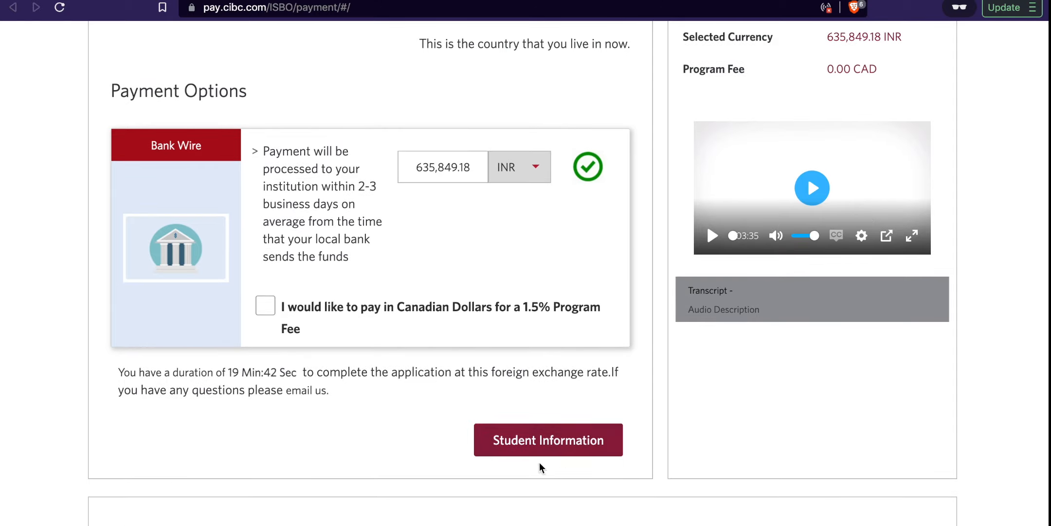
Step: Continue to Student Information and set the title to Ms
click(562, 441)
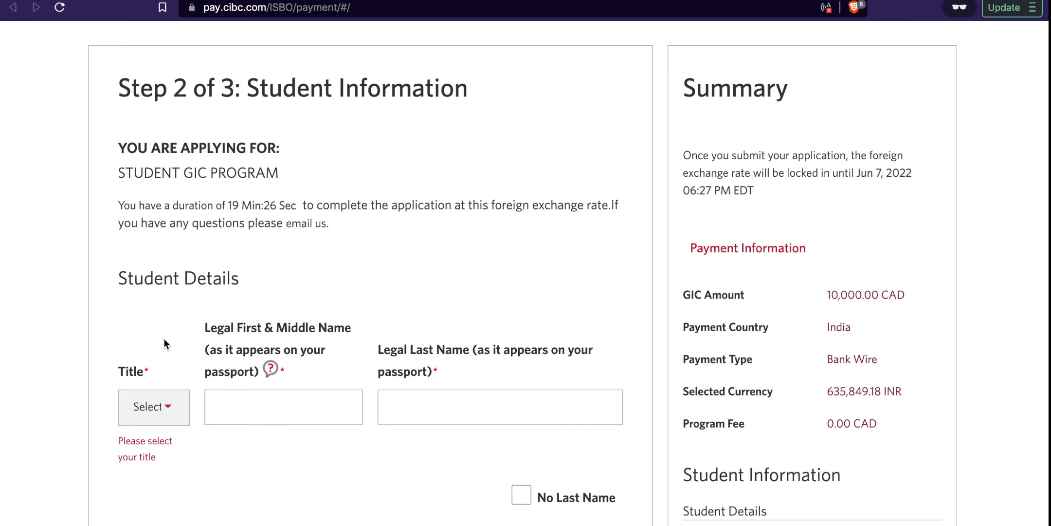
click(157, 407)
click(153, 426)
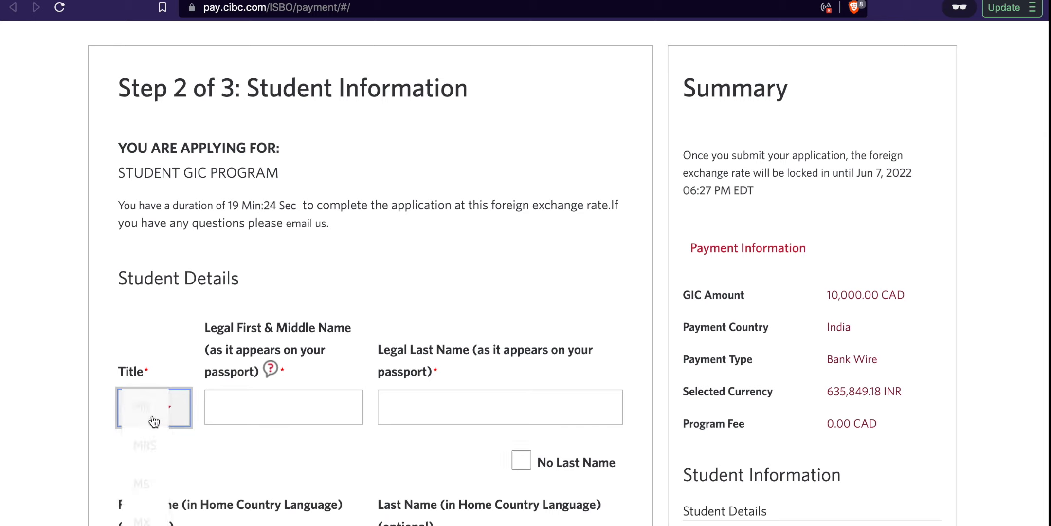
click(181, 414)
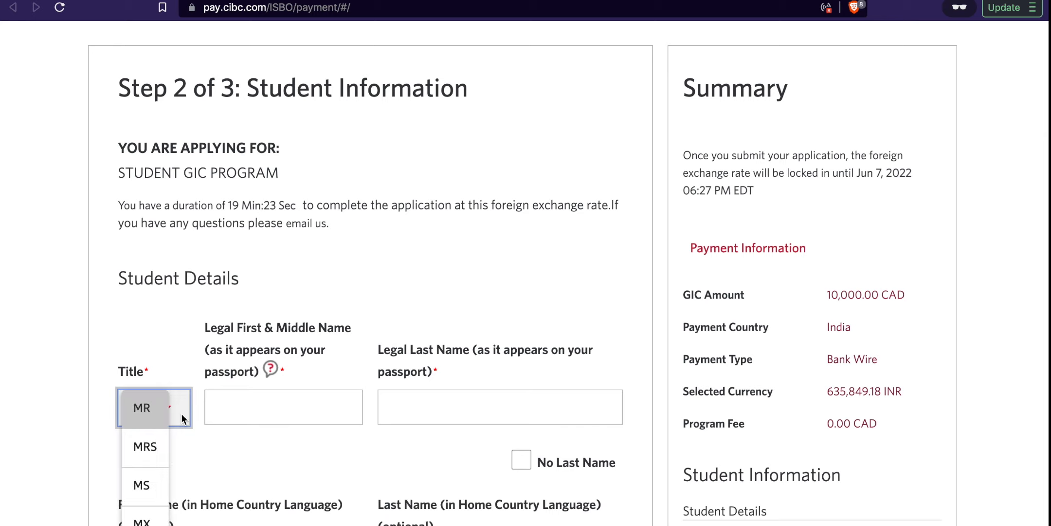
click(157, 456)
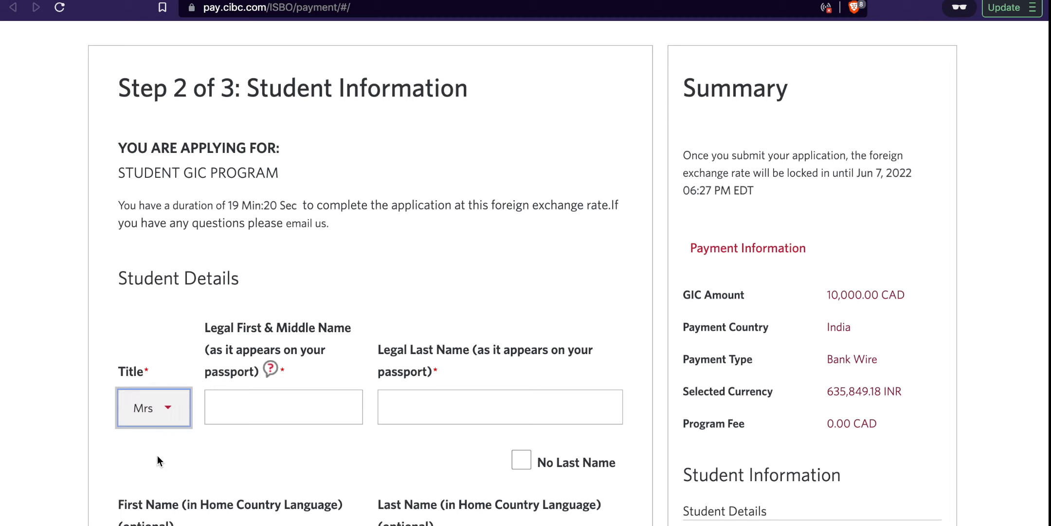
click(165, 418)
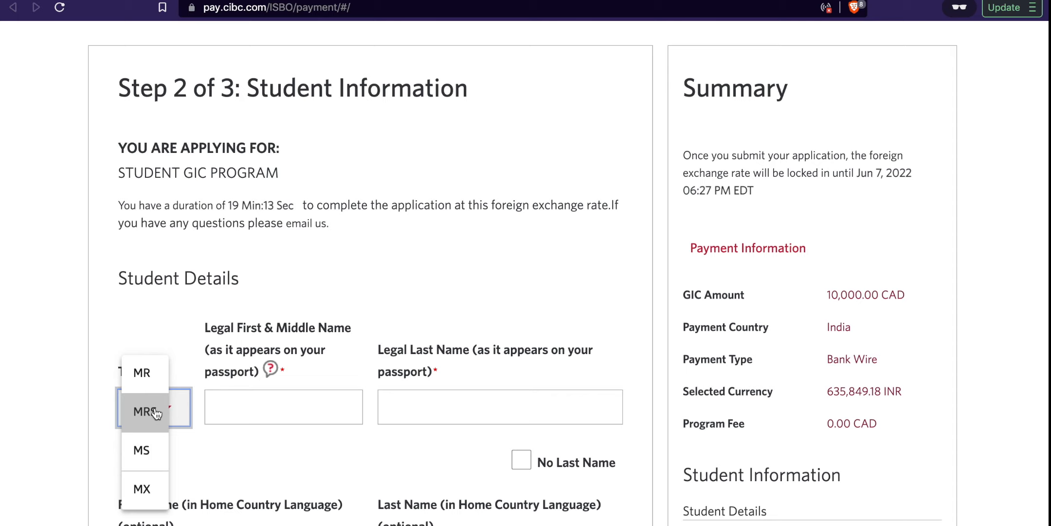
click(164, 458)
Step: Enter the student's legal first name and last name
click(290, 406)
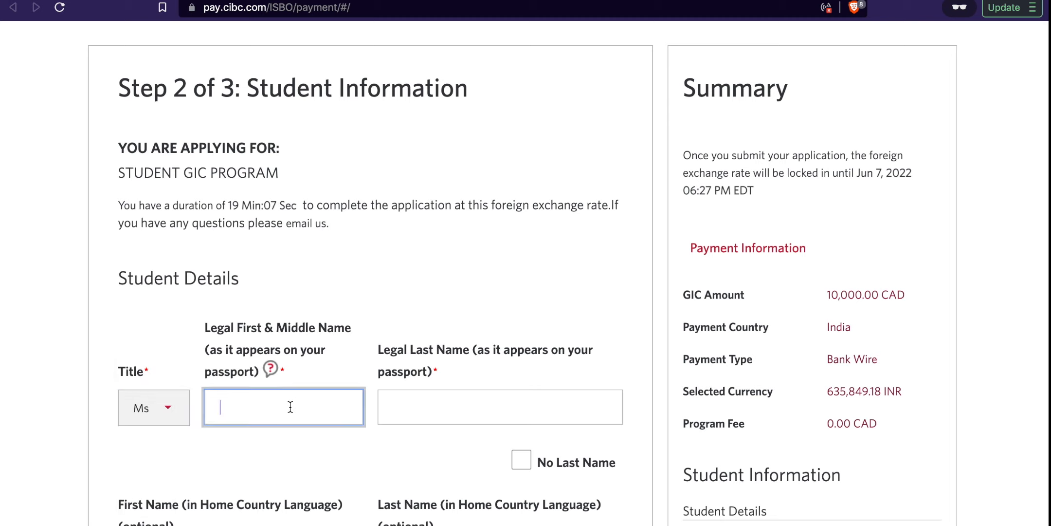
key(Tab)
click(227, 439)
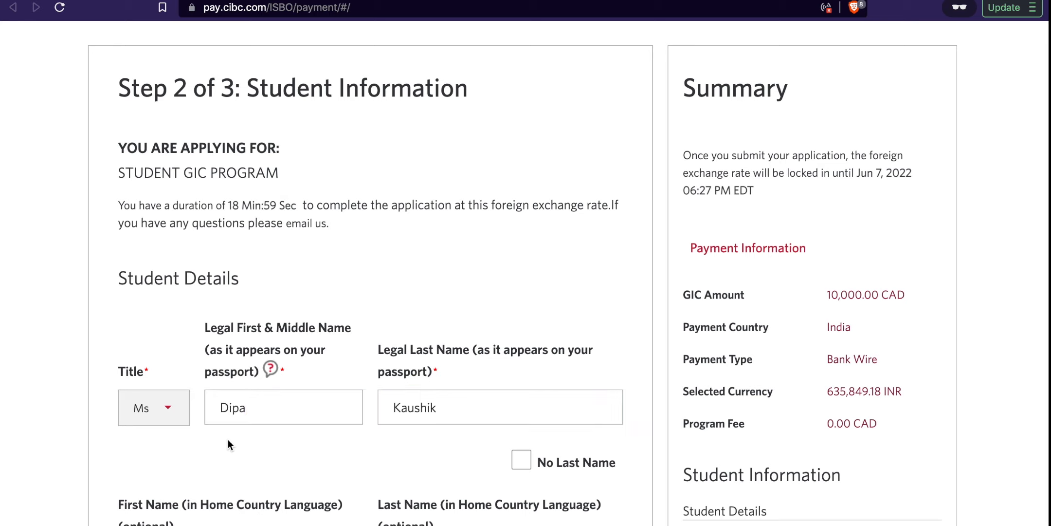
drag(206, 327, 320, 365)
click(450, 365)
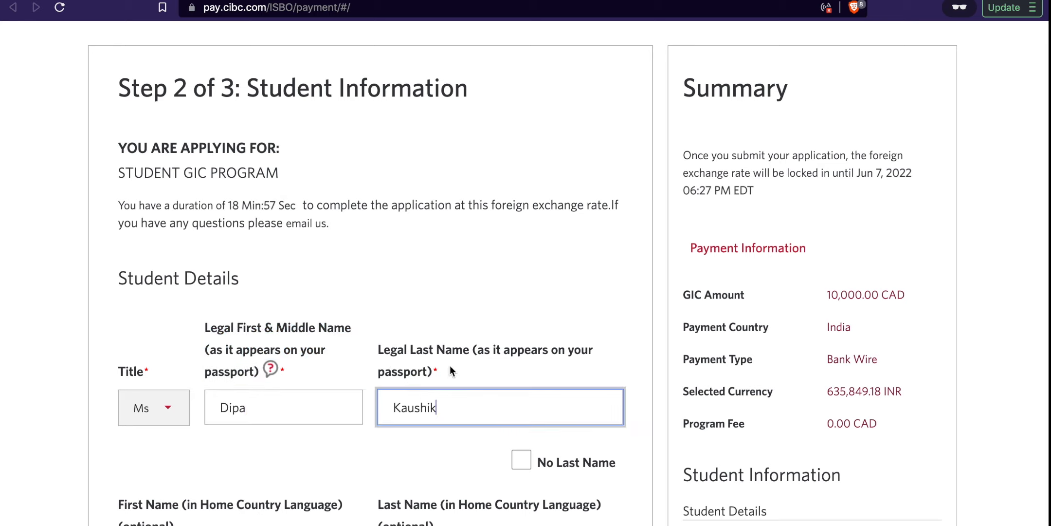
drag(451, 364, 353, 345)
click(460, 420)
scroll(461, 420, down, 2)
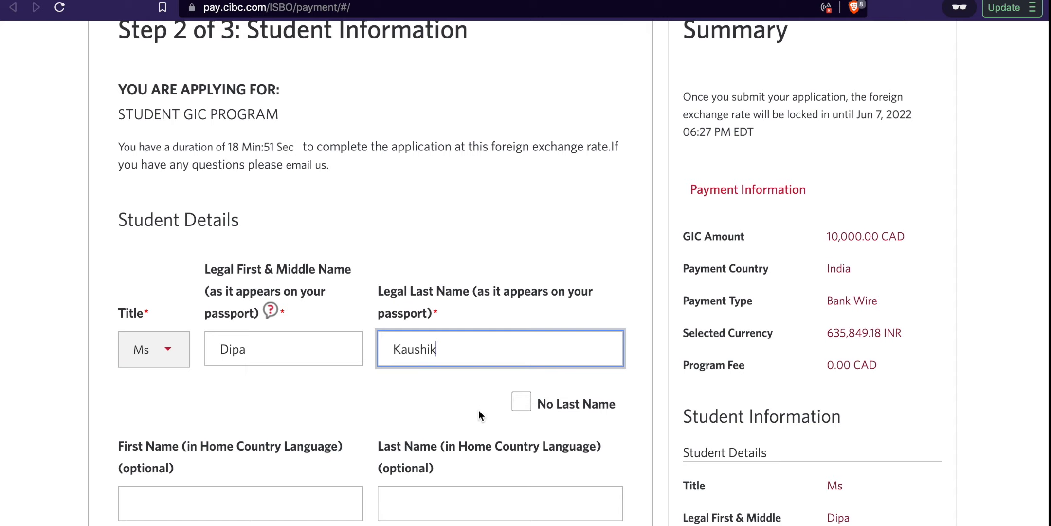
scroll(480, 412, down, 5)
drag(115, 228, 460, 276)
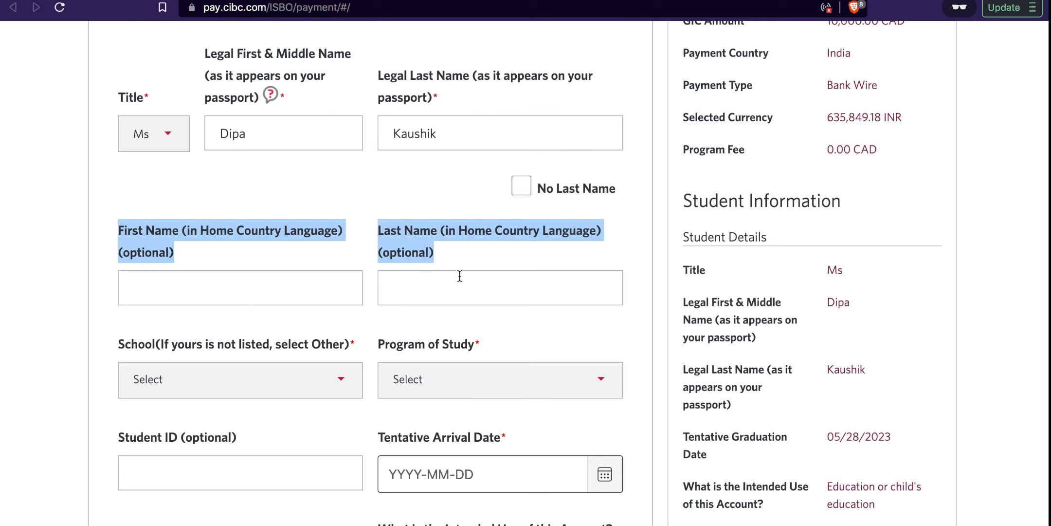
click(302, 295)
Step: Search 'george br' and set the school to George Brown College
click(223, 380)
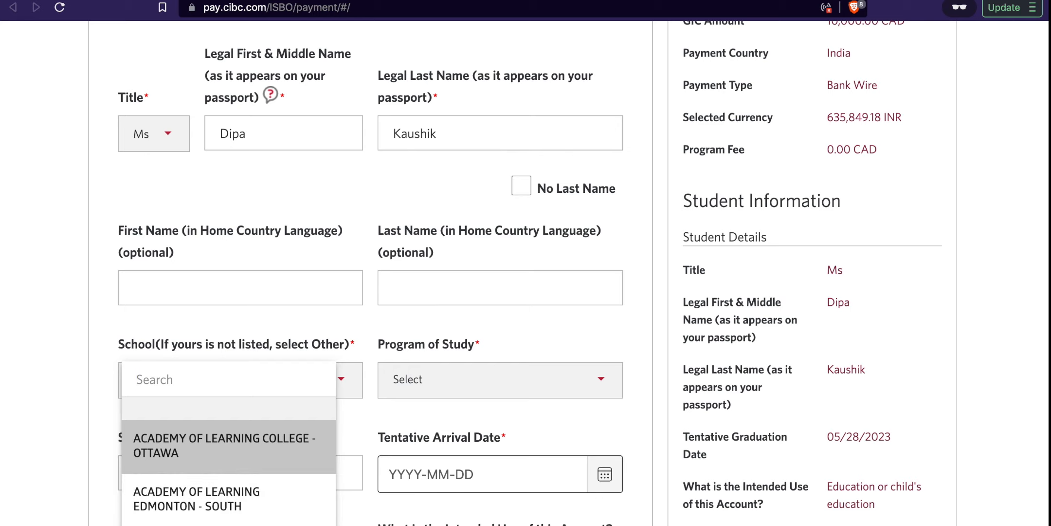
scroll(224, 484, down, 4)
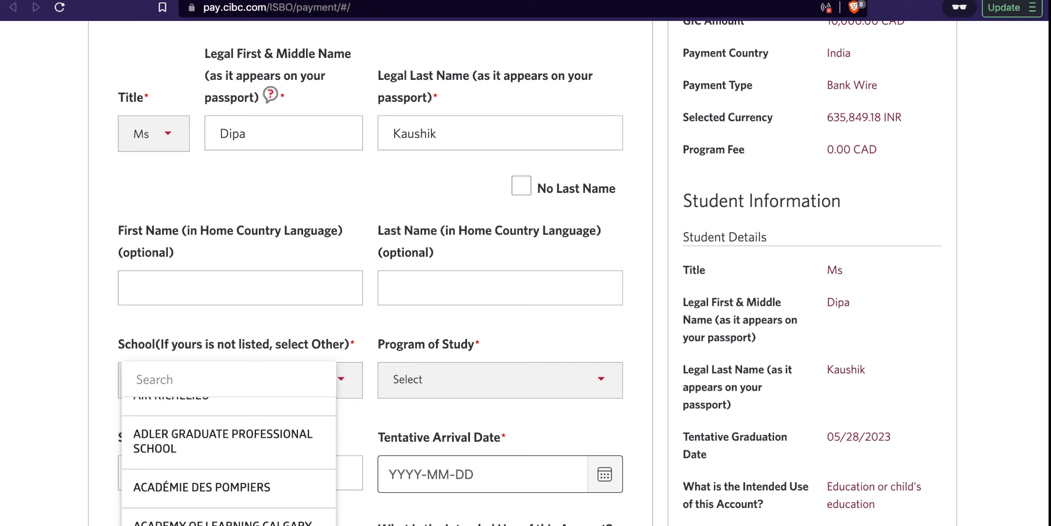
text(goerge)
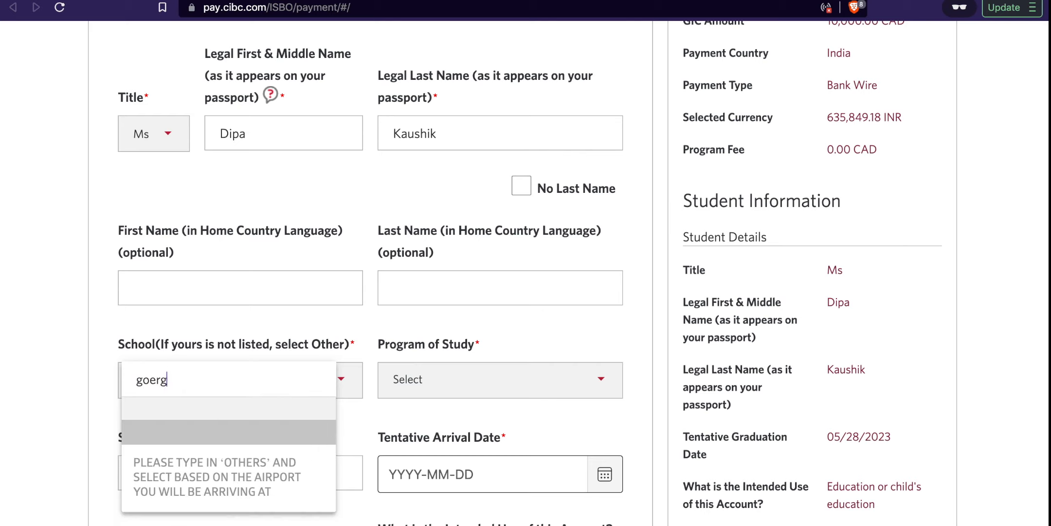
key(BackSpace)
key(BackSpace)
key(BackSpace)
key(BackSpace)
text(erge br)
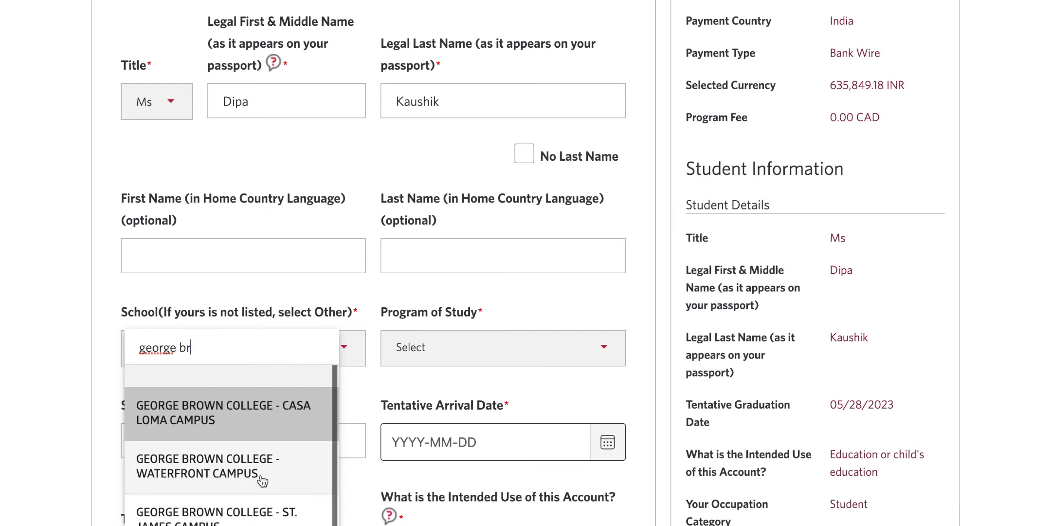
click(258, 524)
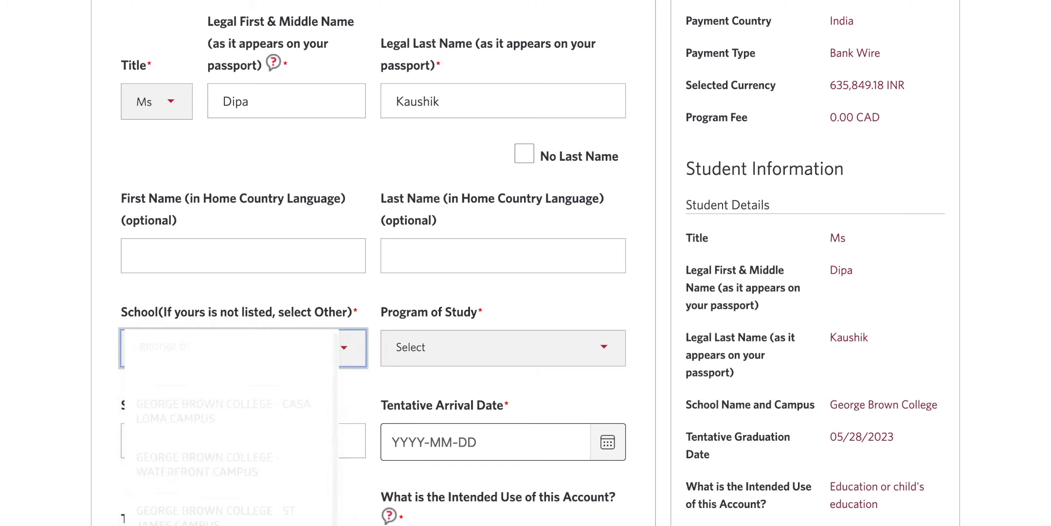
Step: Choose Program Not Listed as the program of study
click(479, 353)
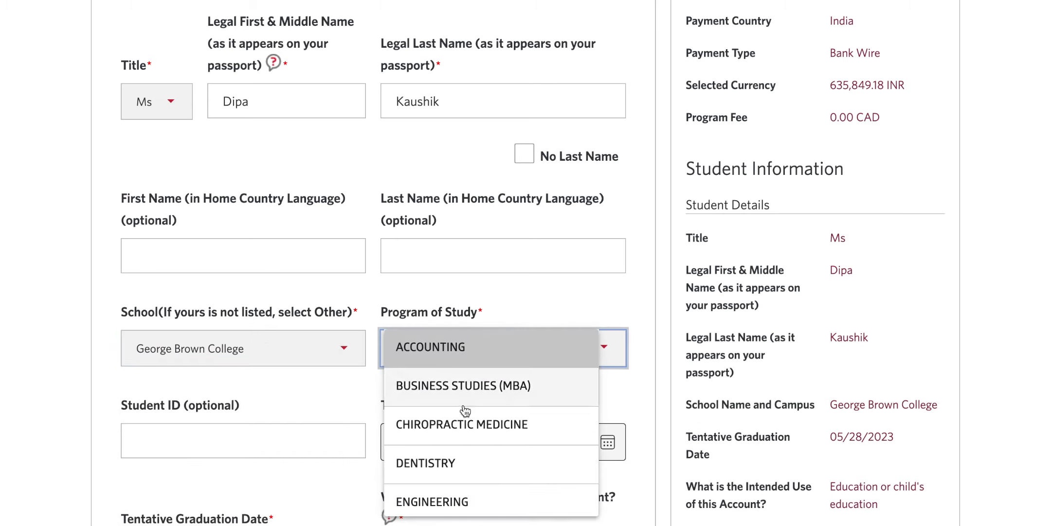
scroll(465, 409, down, 5)
scroll(465, 410, down, 2)
scroll(464, 410, up, 10)
scroll(439, 494, down, 3)
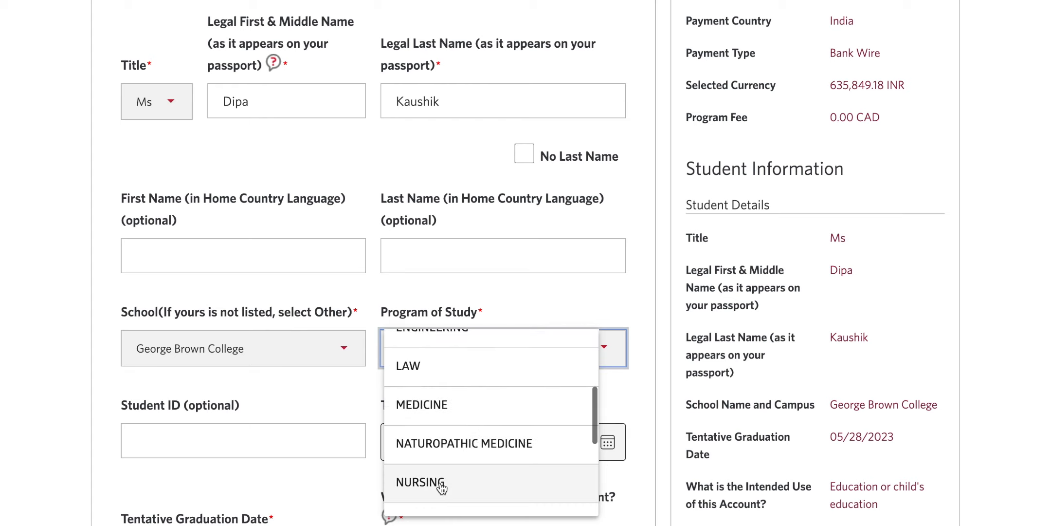
scroll(442, 487, down, 3)
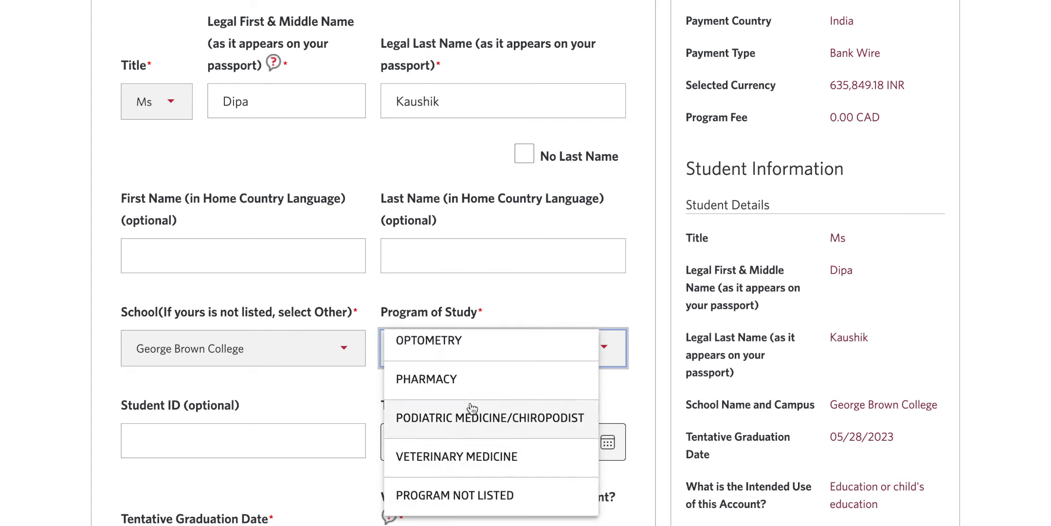
scroll(477, 404, up, 10)
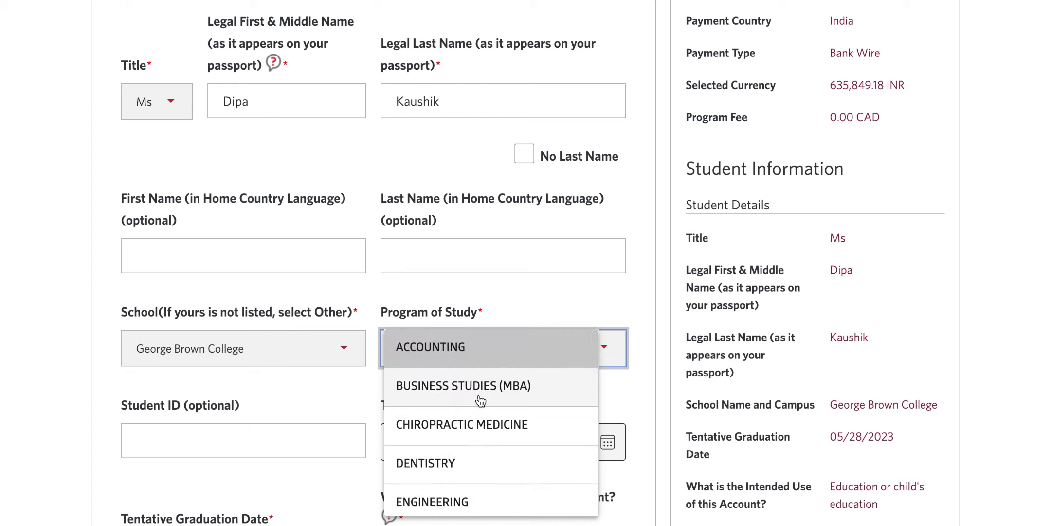
scroll(479, 400, down, 5)
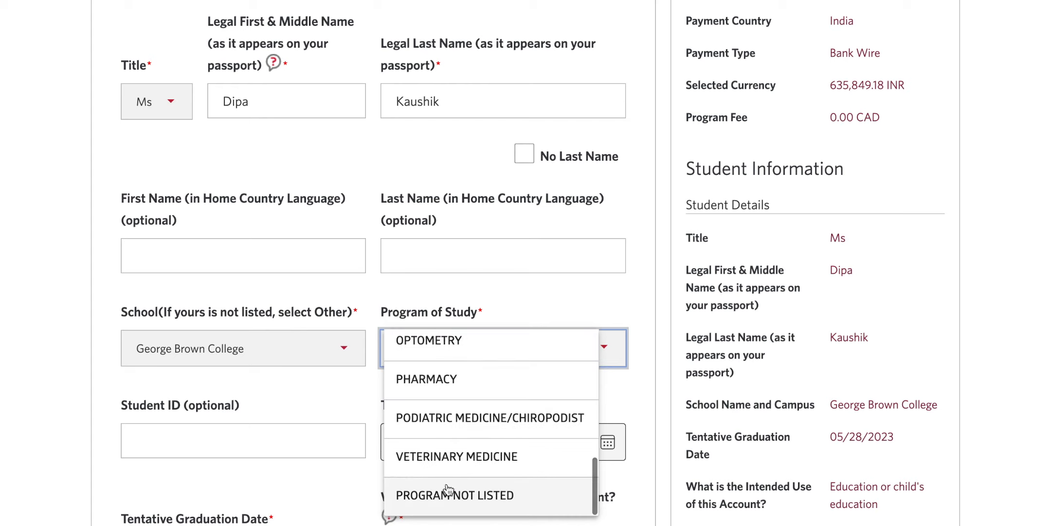
click(532, 508)
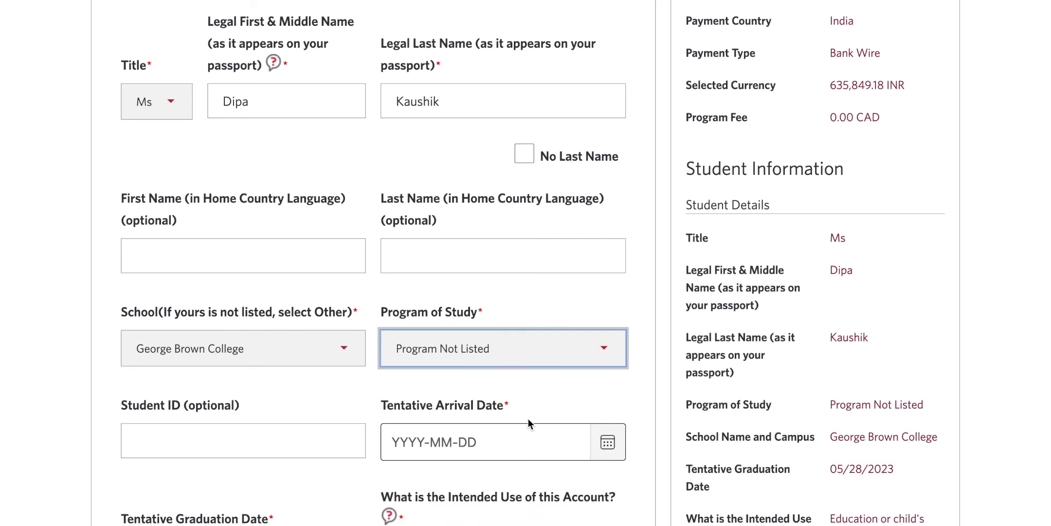
Step: Enter the student's ID number in the Student ID field
scroll(528, 418, down, 1)
click(234, 384)
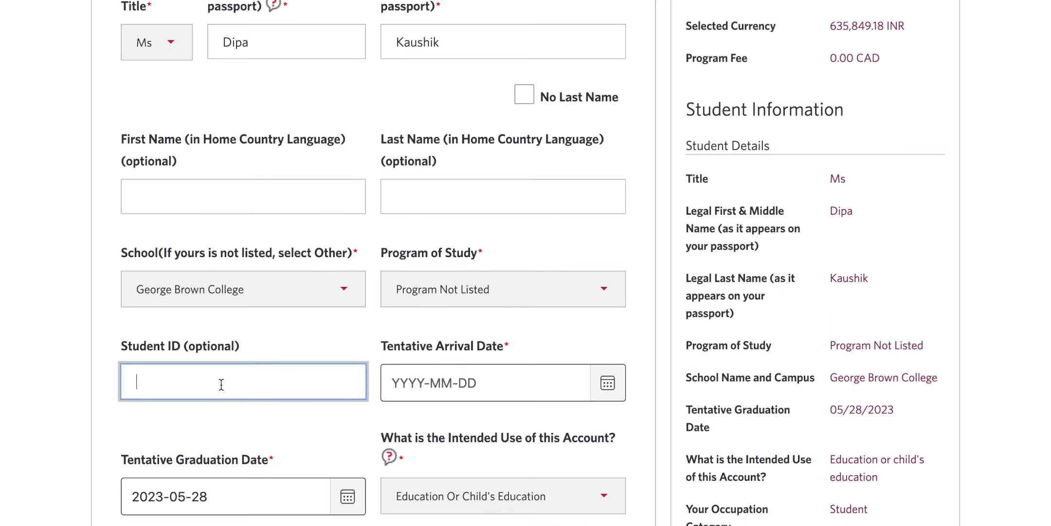
scroll(221, 384, down, 2)
drag(244, 249, 114, 244)
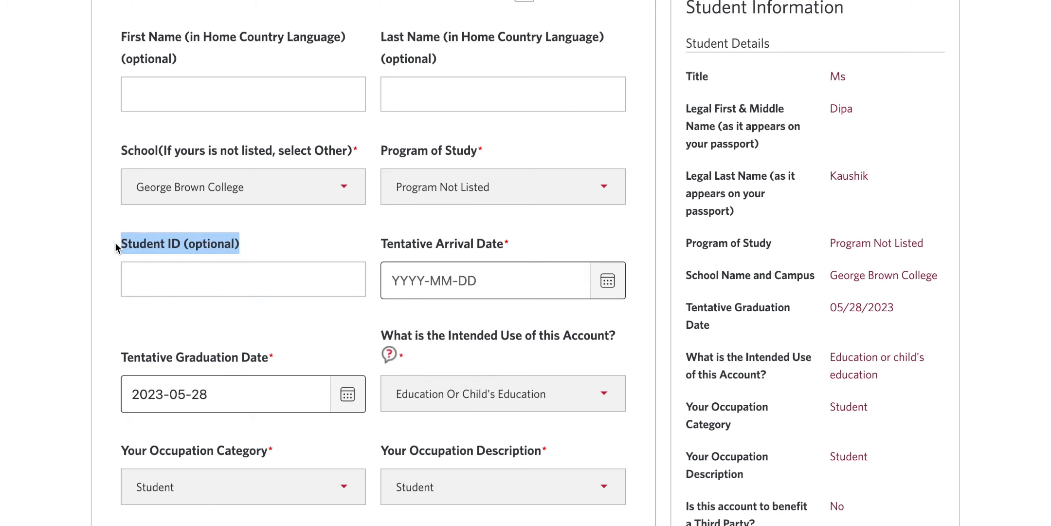
click(159, 276)
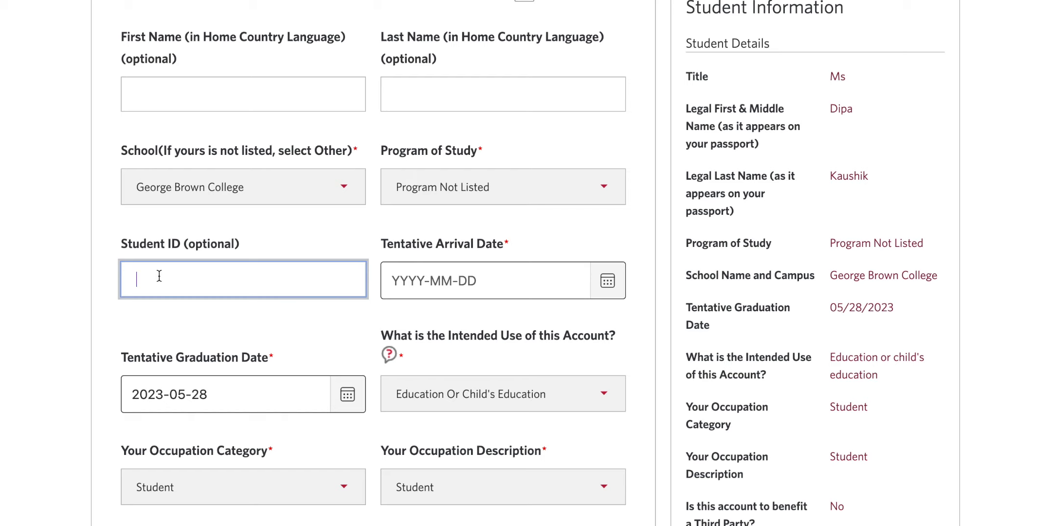
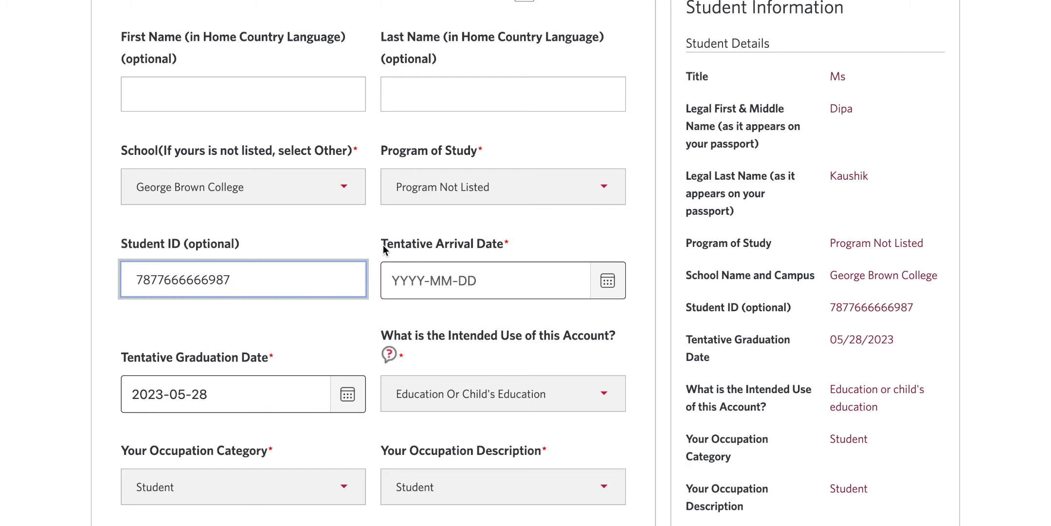
drag(383, 245, 505, 247)
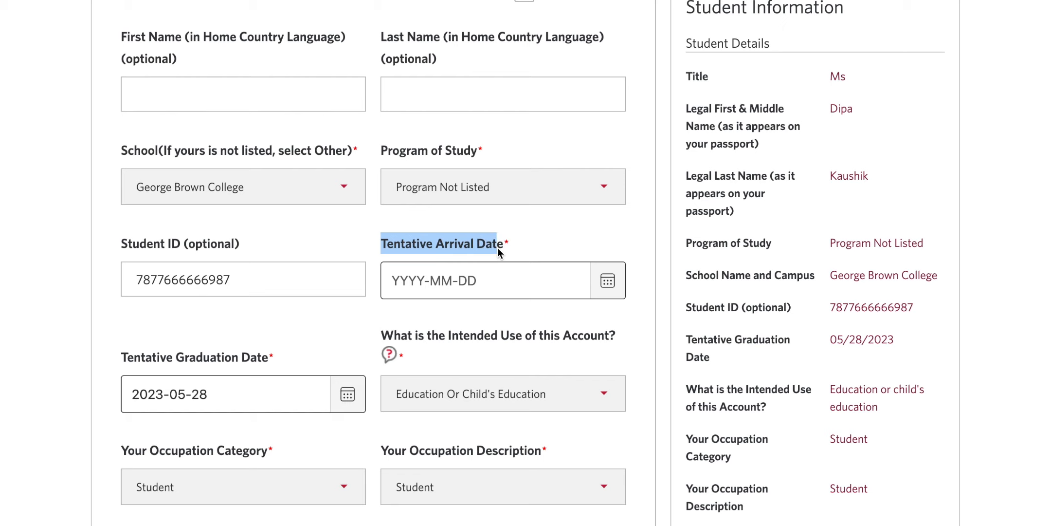
Step: Reveal and highlight the arrival date's within-180-days-of-today validation message
click(480, 250)
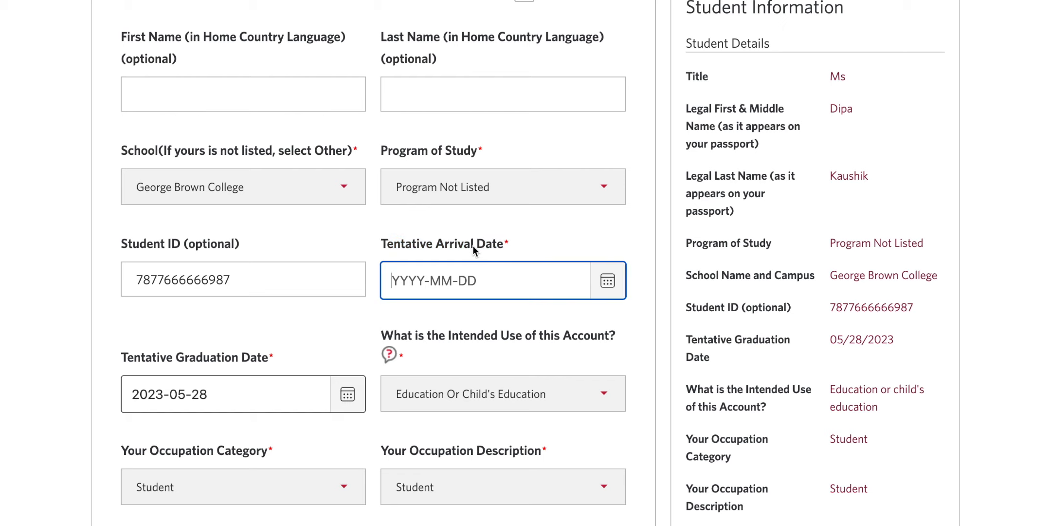
click(378, 245)
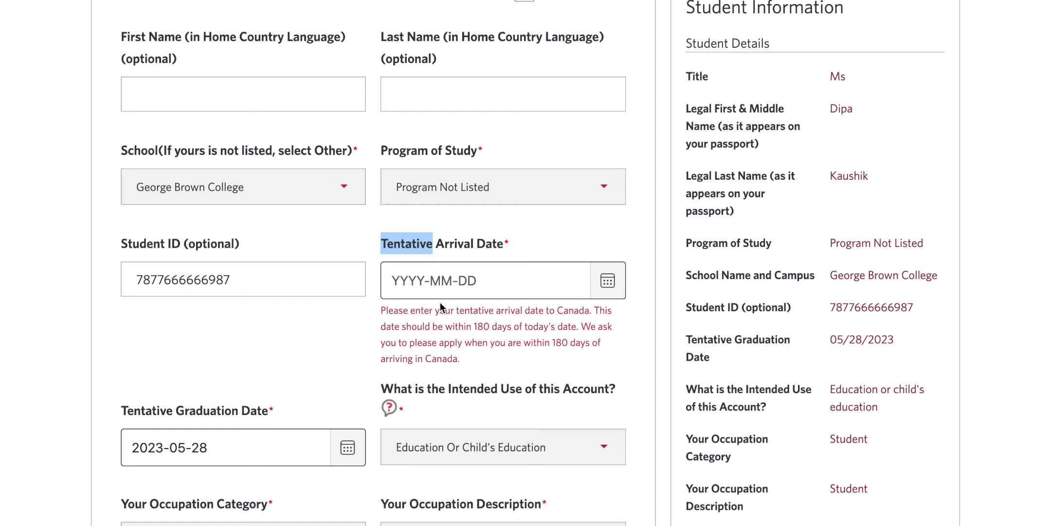
drag(383, 309, 450, 357)
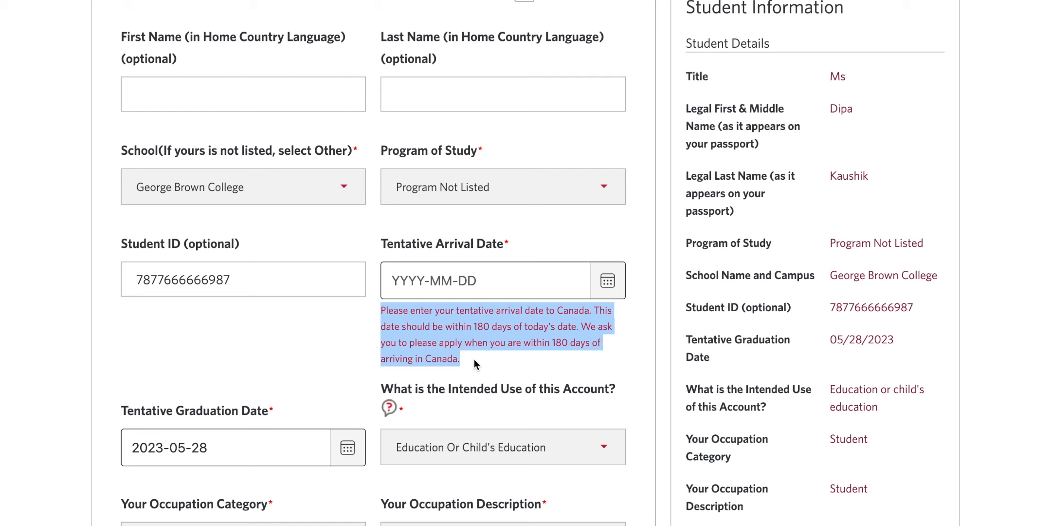
drag(402, 327, 572, 327)
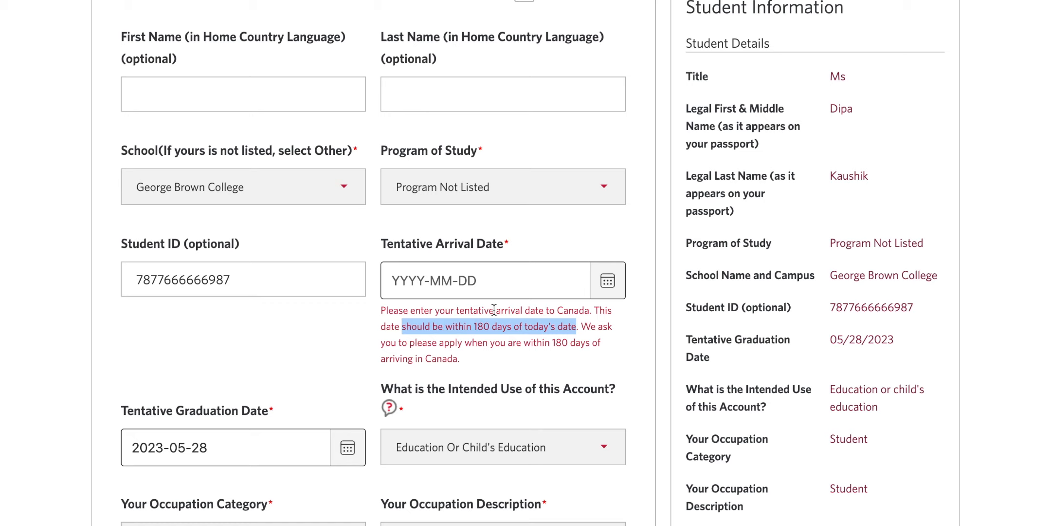
Step: Set the tentative arrival date to 2022-9-1 using the calendar
click(599, 289)
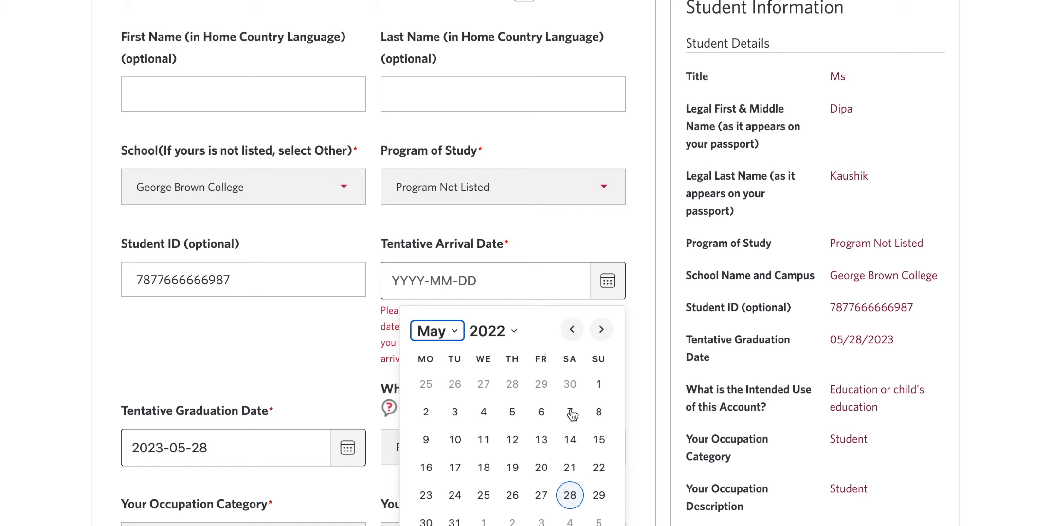
click(452, 342)
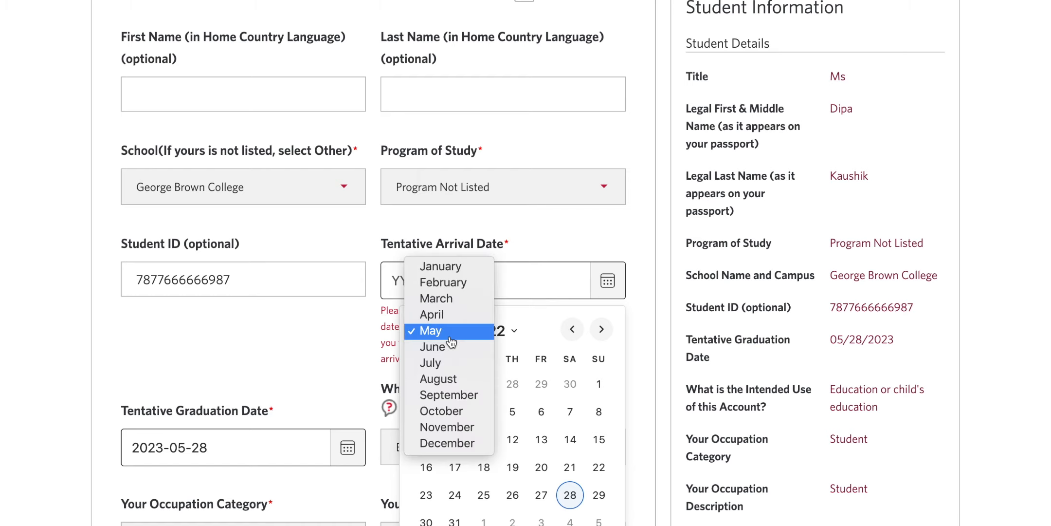
click(439, 395)
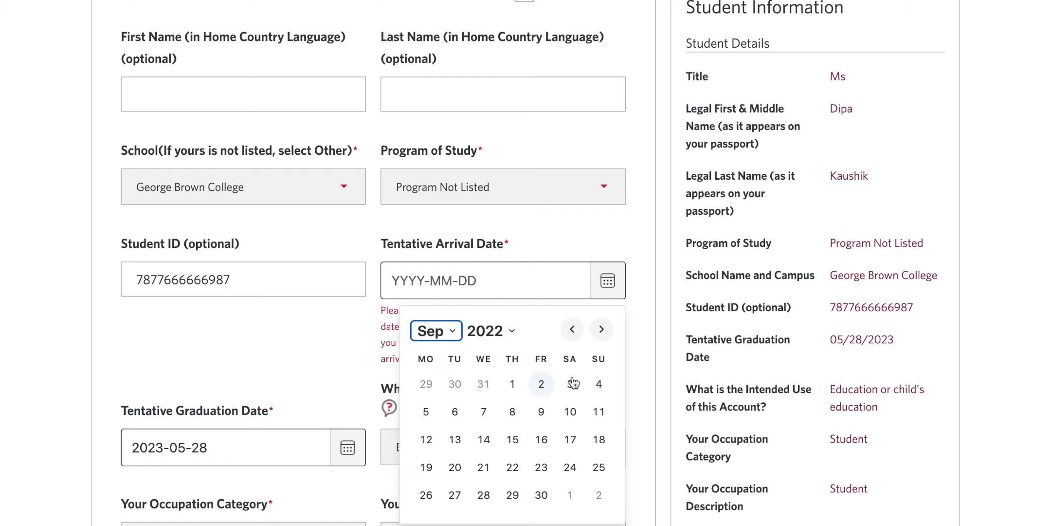
click(513, 384)
scroll(234, 403, down, 2)
Step: Set the graduation date to 2023-01-01, keeping Education Or Child's Education as intended use
click(341, 314)
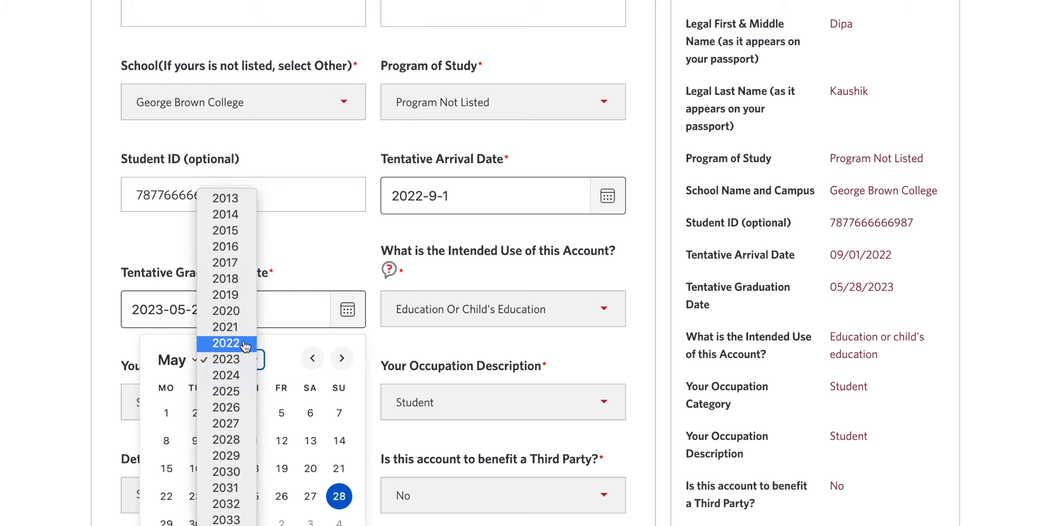
click(226, 343)
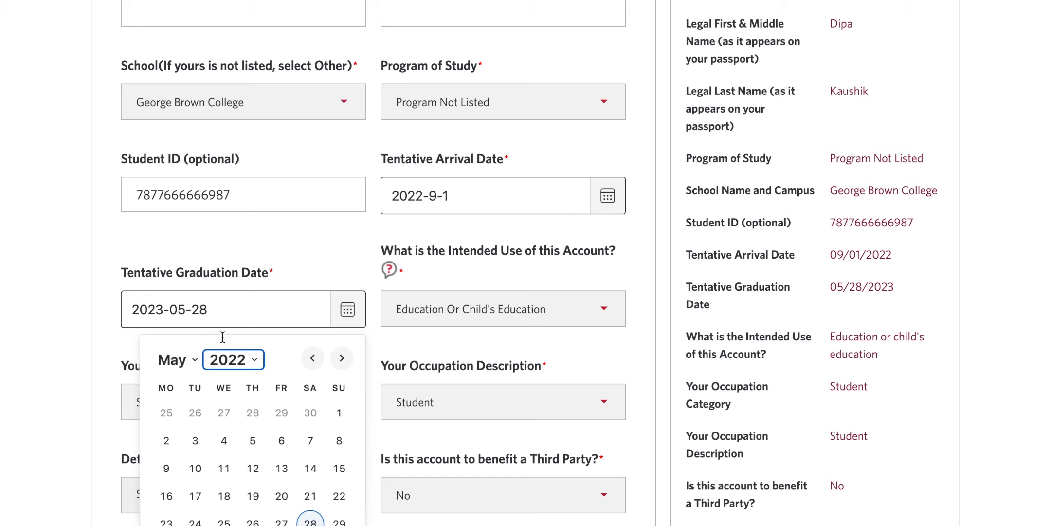
click(233, 359)
click(230, 373)
click(175, 359)
click(161, 291)
click(340, 414)
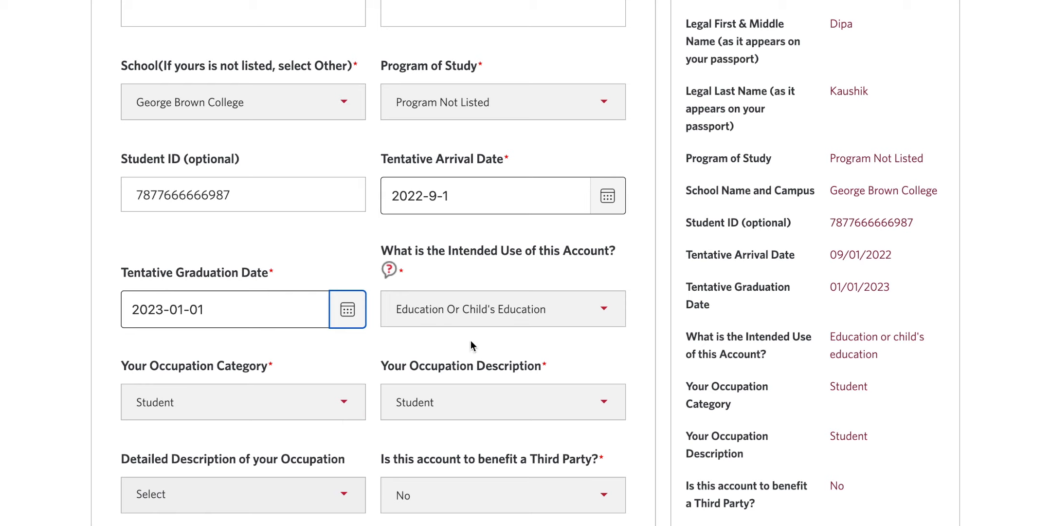
click(413, 251)
click(357, 246)
Step: Choose a detailed occupation description for the student
scroll(500, 336, down, 3)
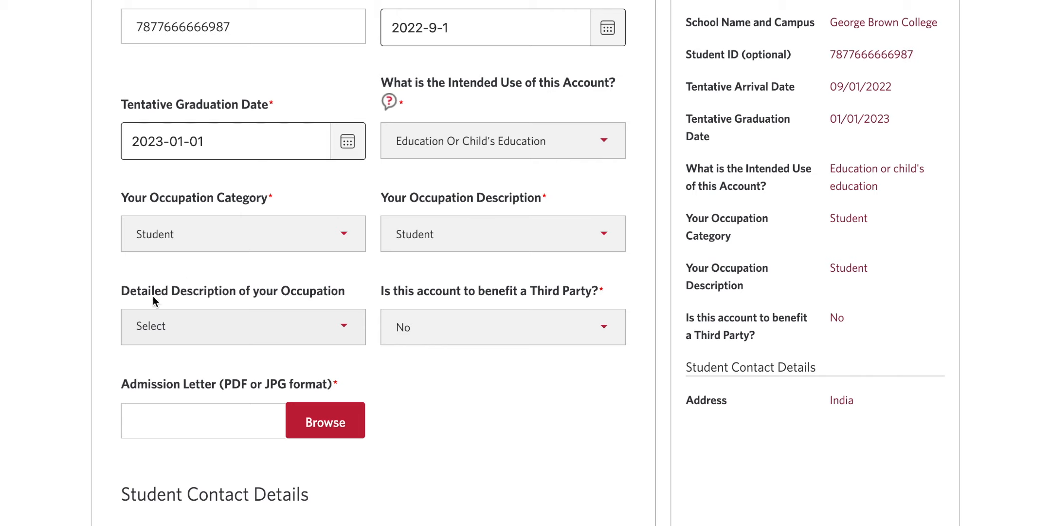
click(266, 329)
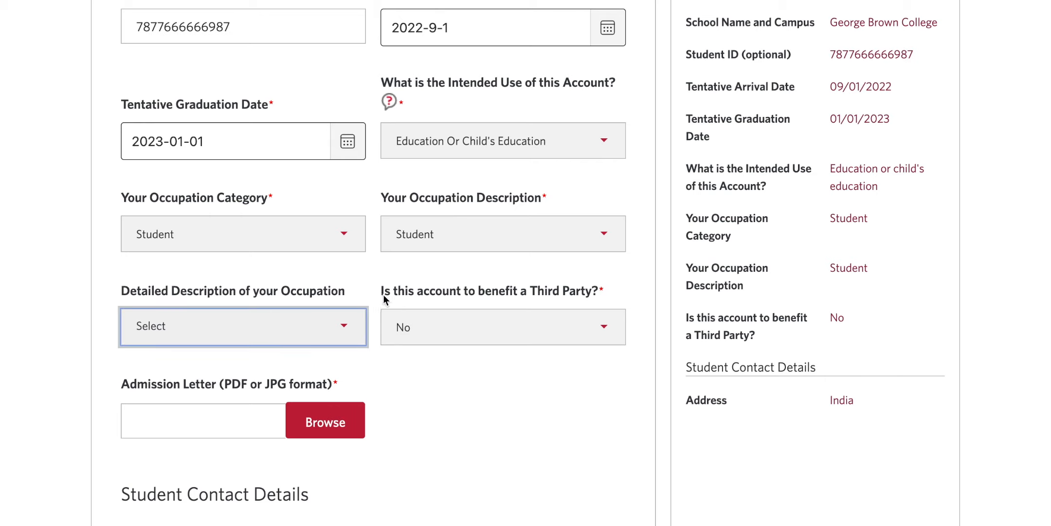
click(282, 413)
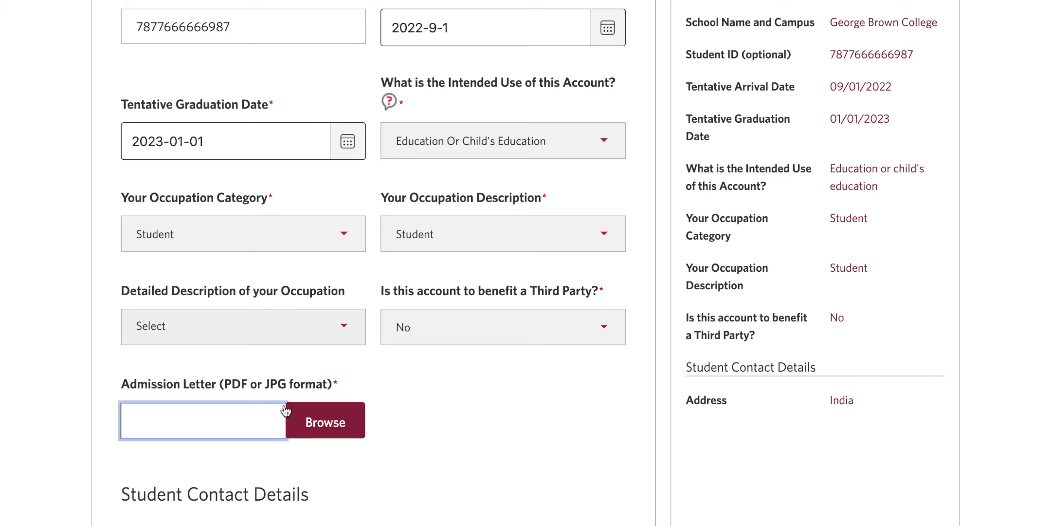
scroll(331, 418, down, 1)
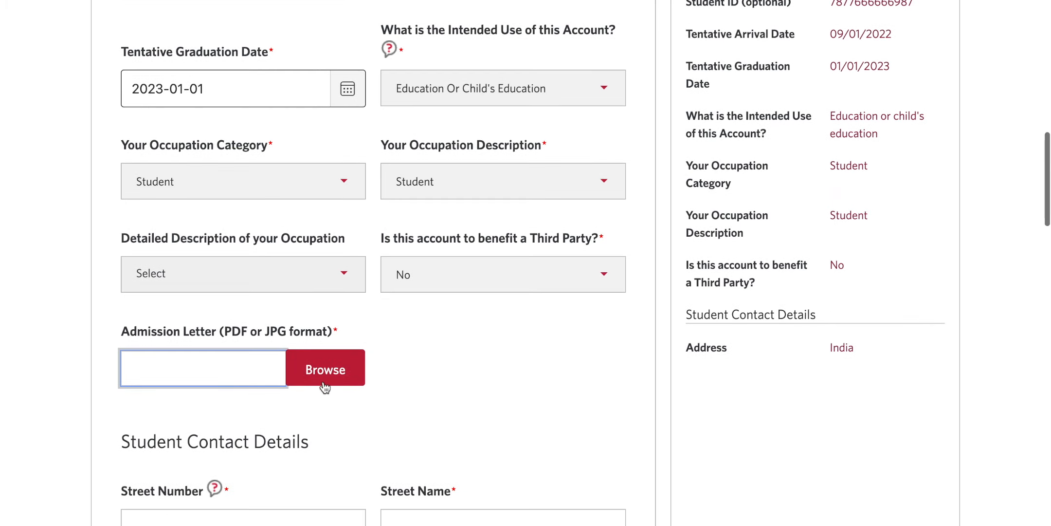
Step: Try attaching the admission letter from the Resume folder, cancel, and highlight the size notice
click(341, 375)
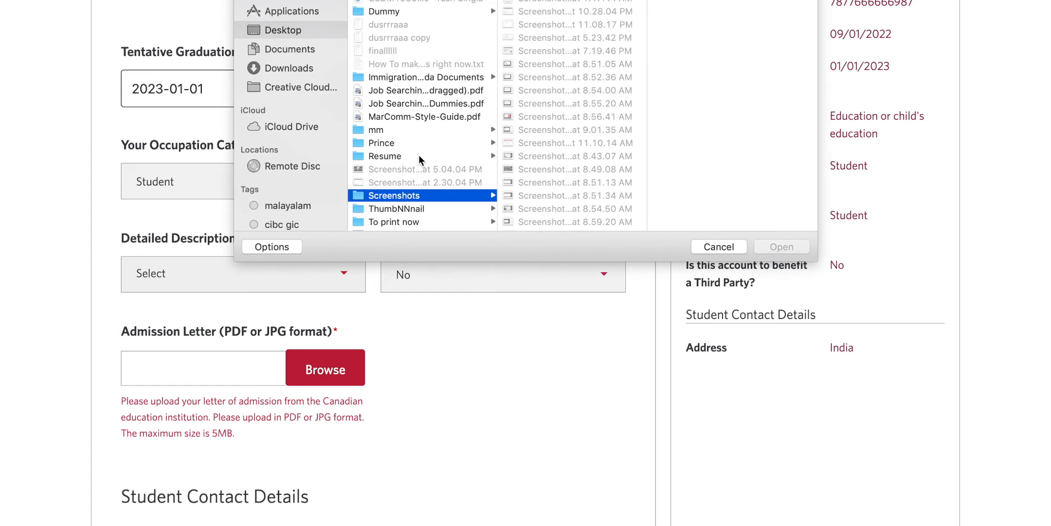
scroll(420, 155, down, 3)
scroll(419, 153, up, 1)
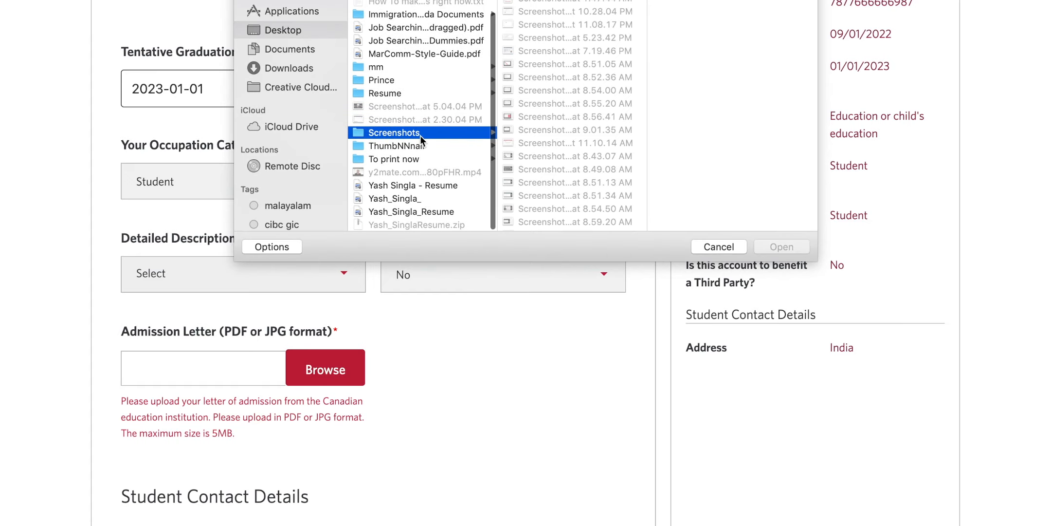
click(410, 94)
key(Escape)
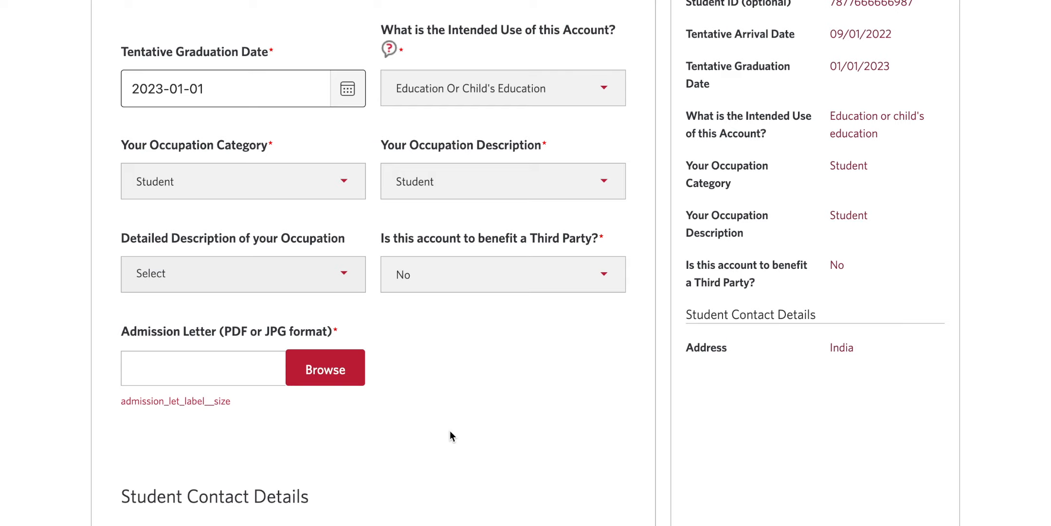
scroll(450, 431, down, 3)
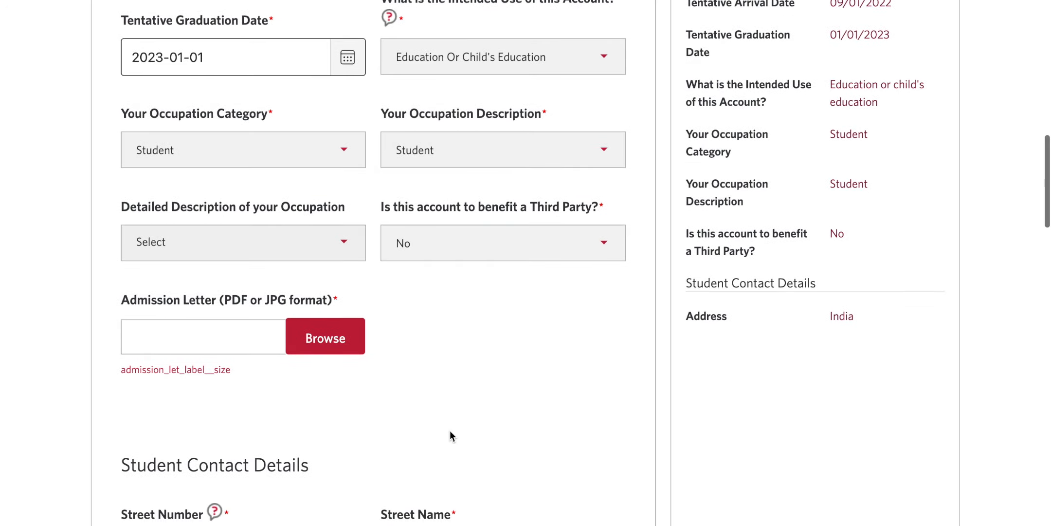
drag(126, 298, 247, 316)
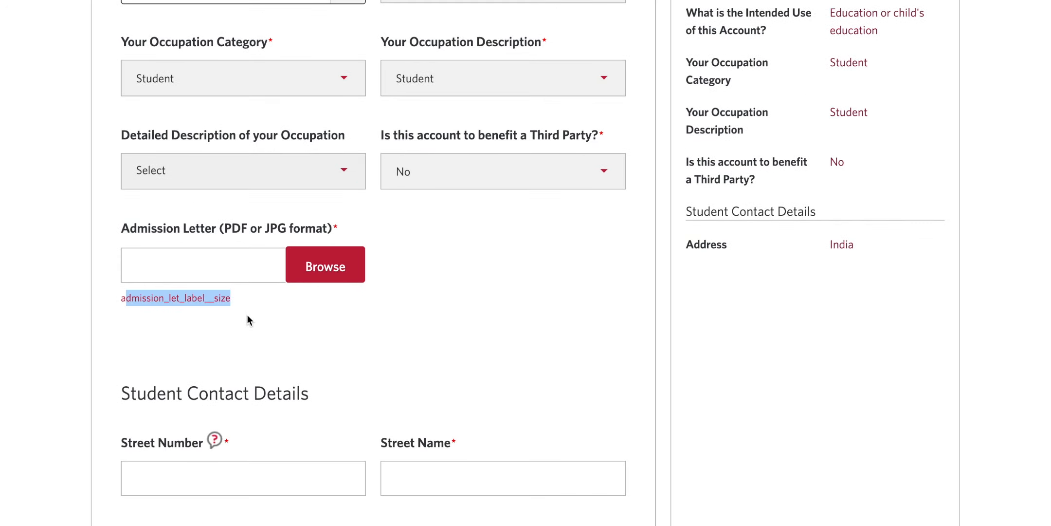
click(248, 315)
scroll(248, 314, down, 3)
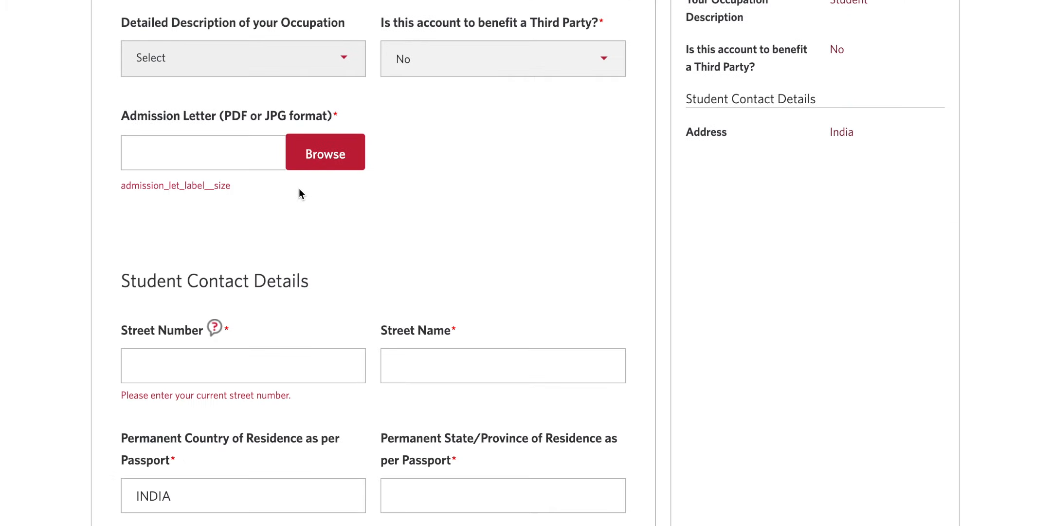
Step: Fill in the student's street name, city and postal code
scroll(299, 188, down, 5)
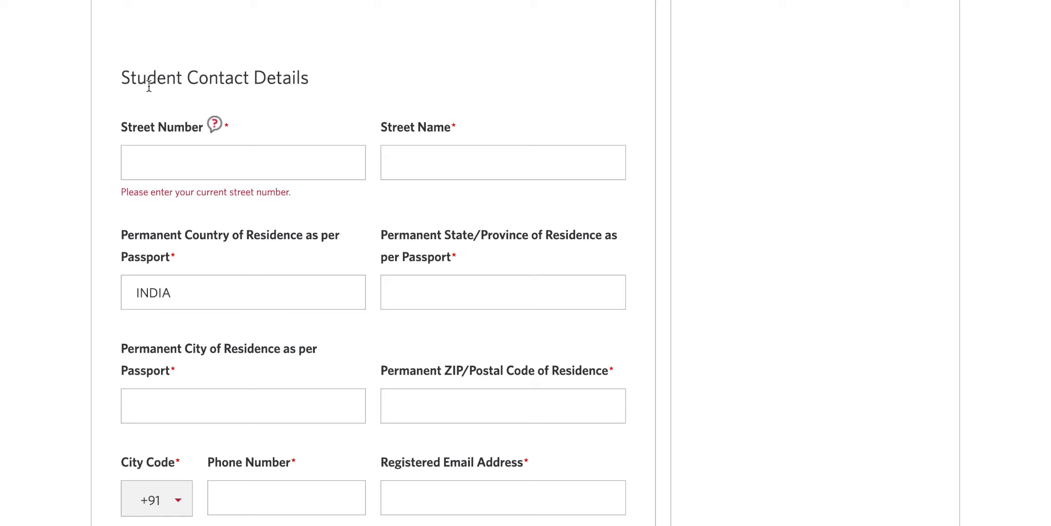
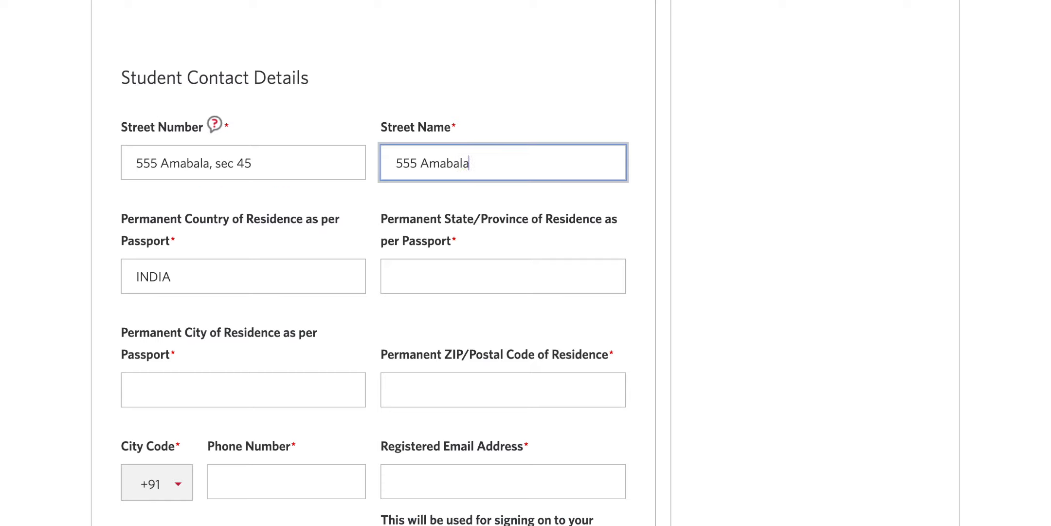
click(705, 222)
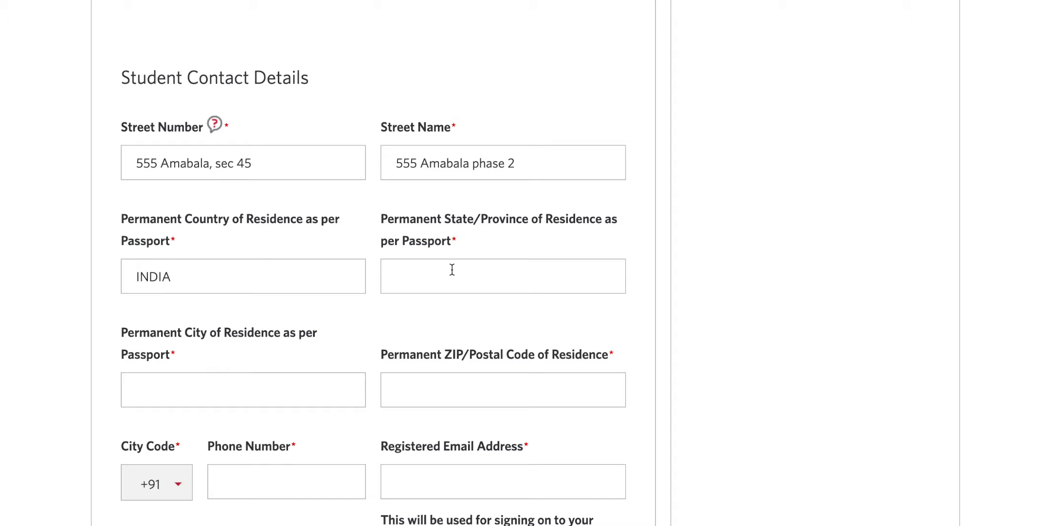
drag(145, 333, 193, 366)
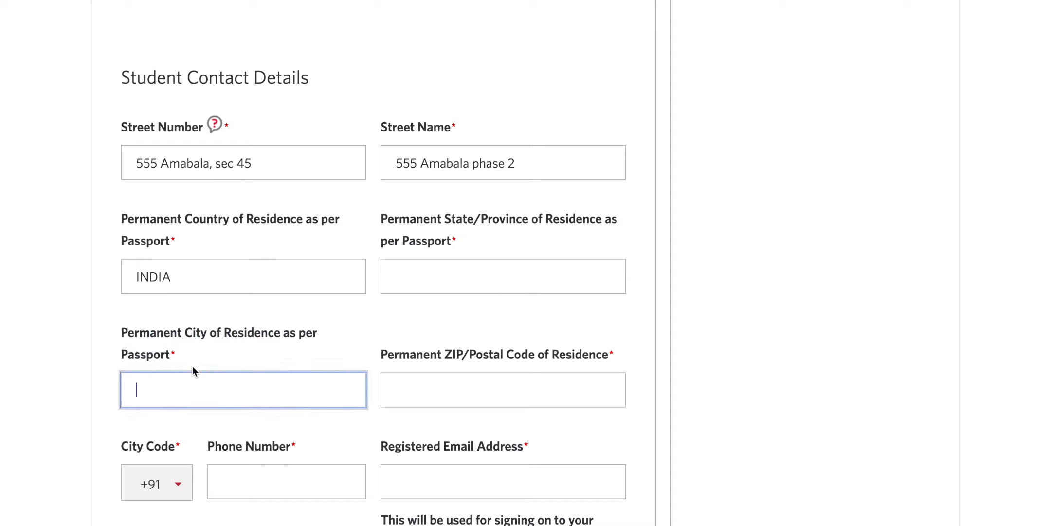
click(466, 351)
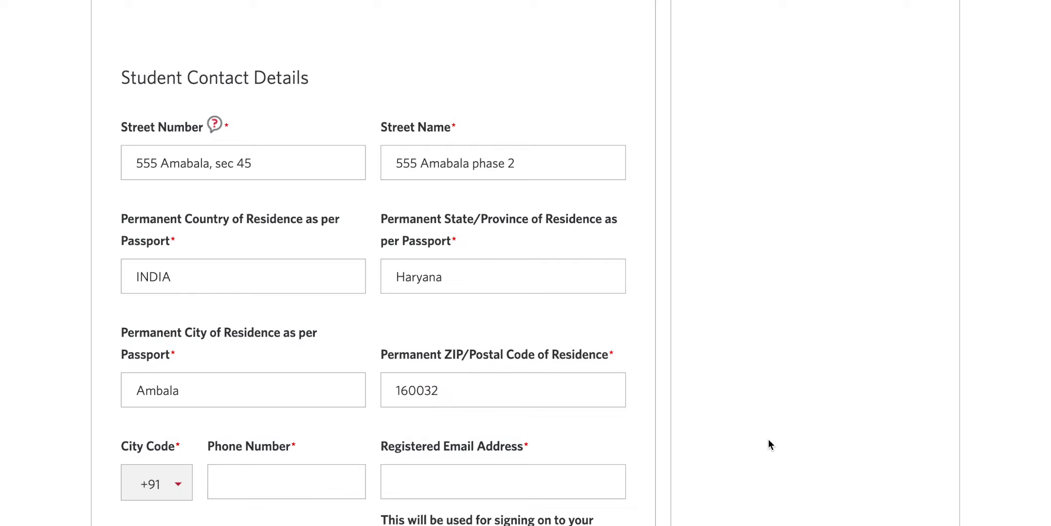
scroll(290, 326, down, 3)
Step: Enter the student's phone number
click(290, 326)
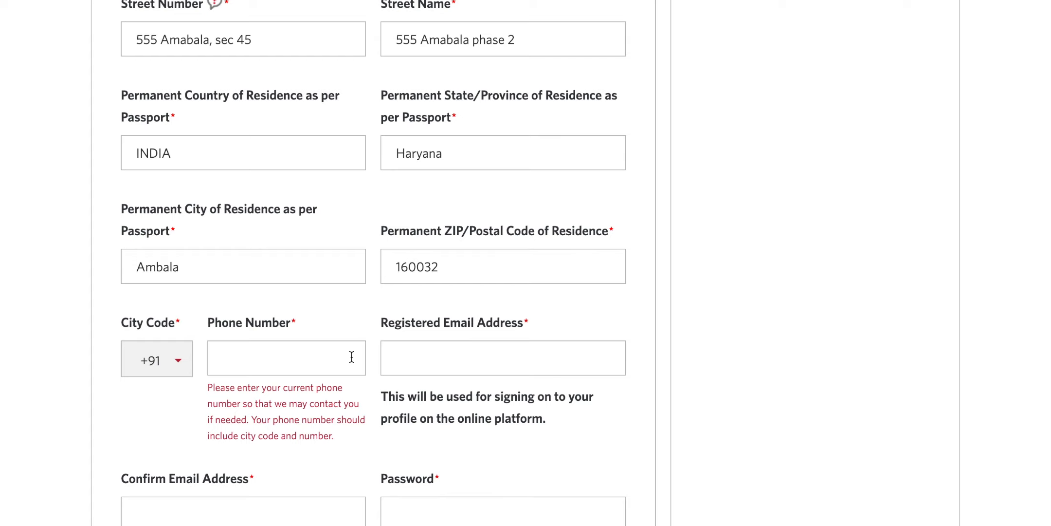
scroll(766, 299, down, 2)
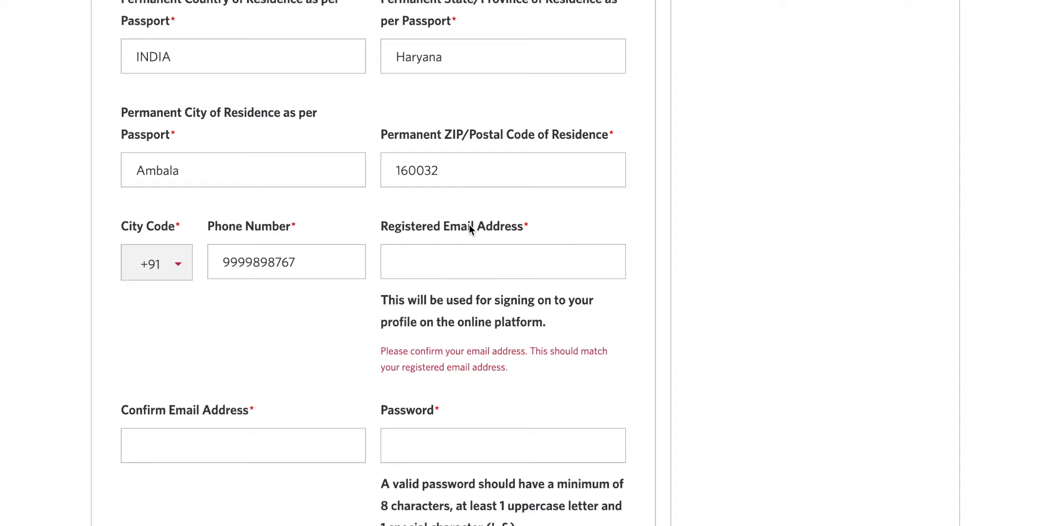
Step: Paste the student's e-mail address into Registered Email and Confirm Email
click(511, 269)
key(ctrl+v)
click(288, 393)
key(ctrl+v)
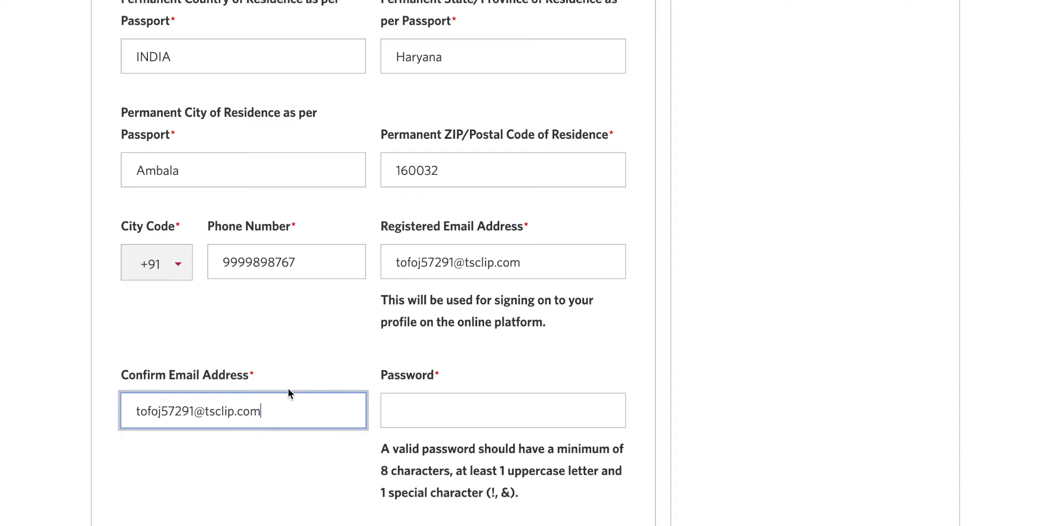
click(755, 364)
Step: Highlight the password requirements and begin entering the account password
scroll(753, 363, down, 2)
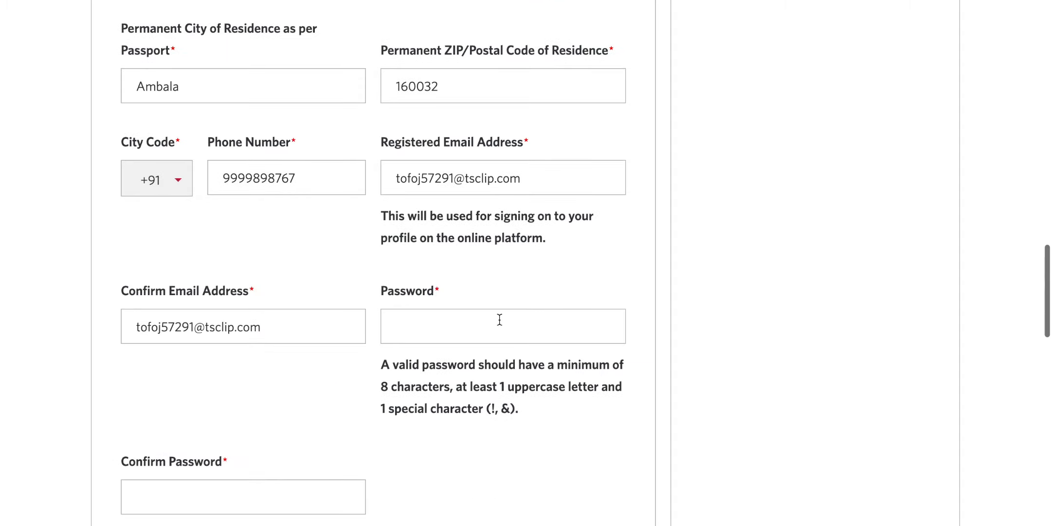
drag(382, 388, 477, 421)
click(451, 391)
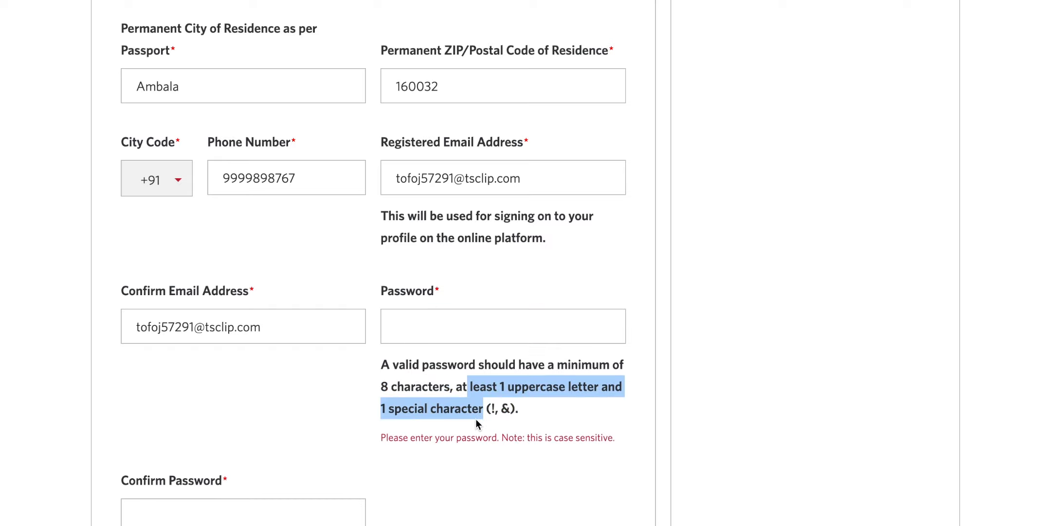
click(501, 413)
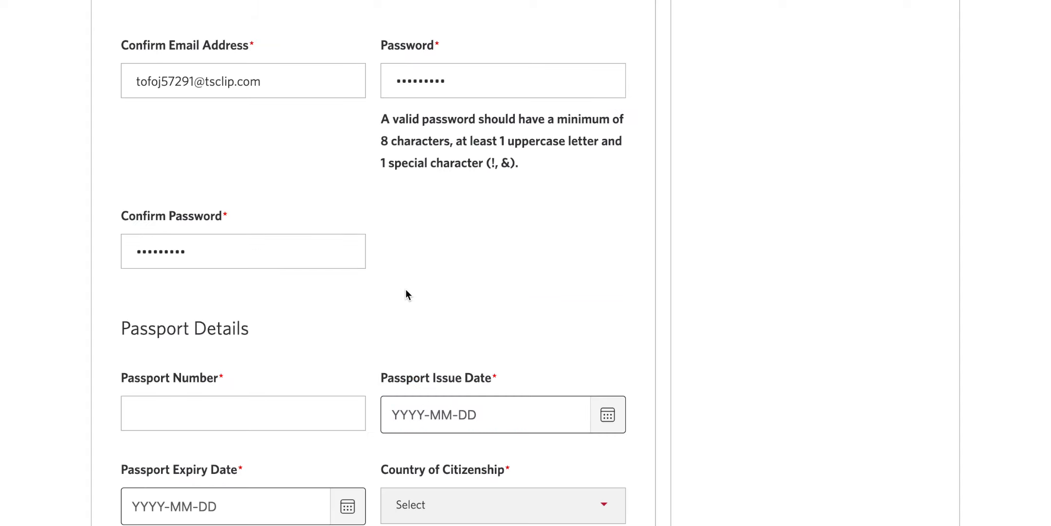
Step: Scroll down so the Passport Details heading sits in view below the password fields
scroll(405, 291, down, 5)
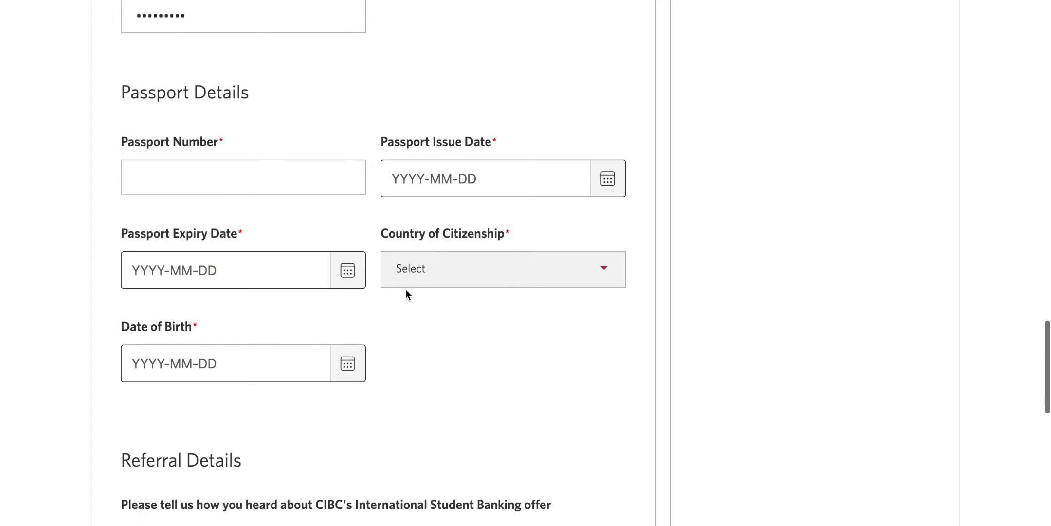
drag(120, 78, 292, 93)
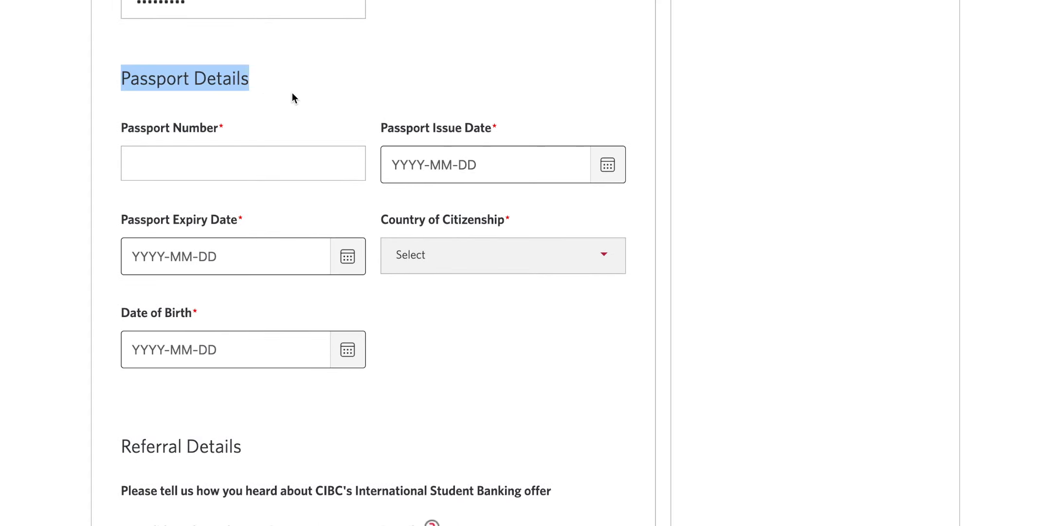
click(292, 93)
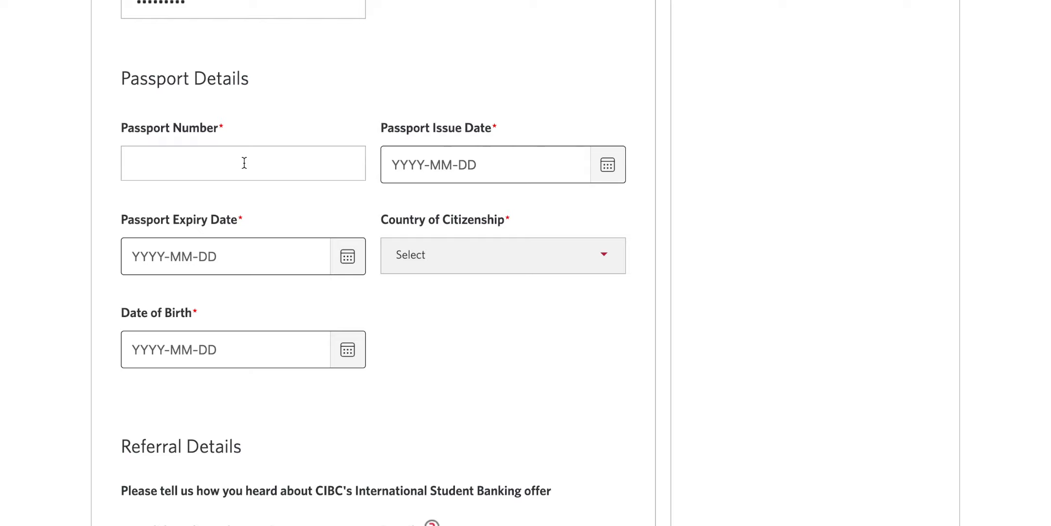